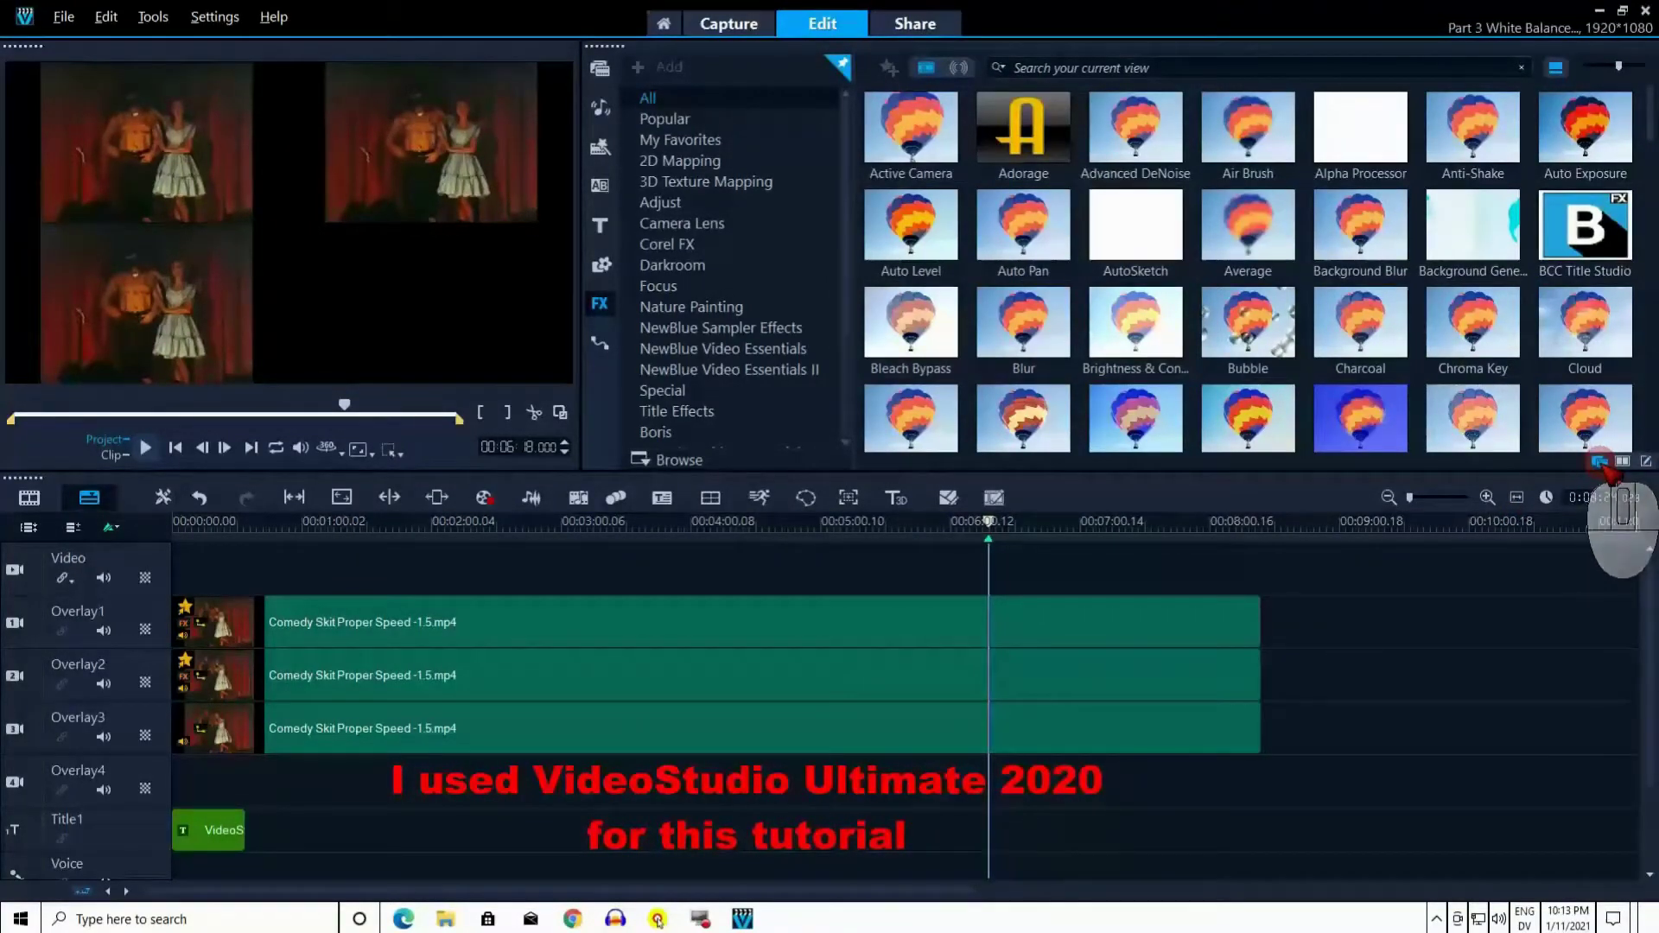
# - Search all video filters in the library for "color swap"
pyautogui.click(1614, 465)
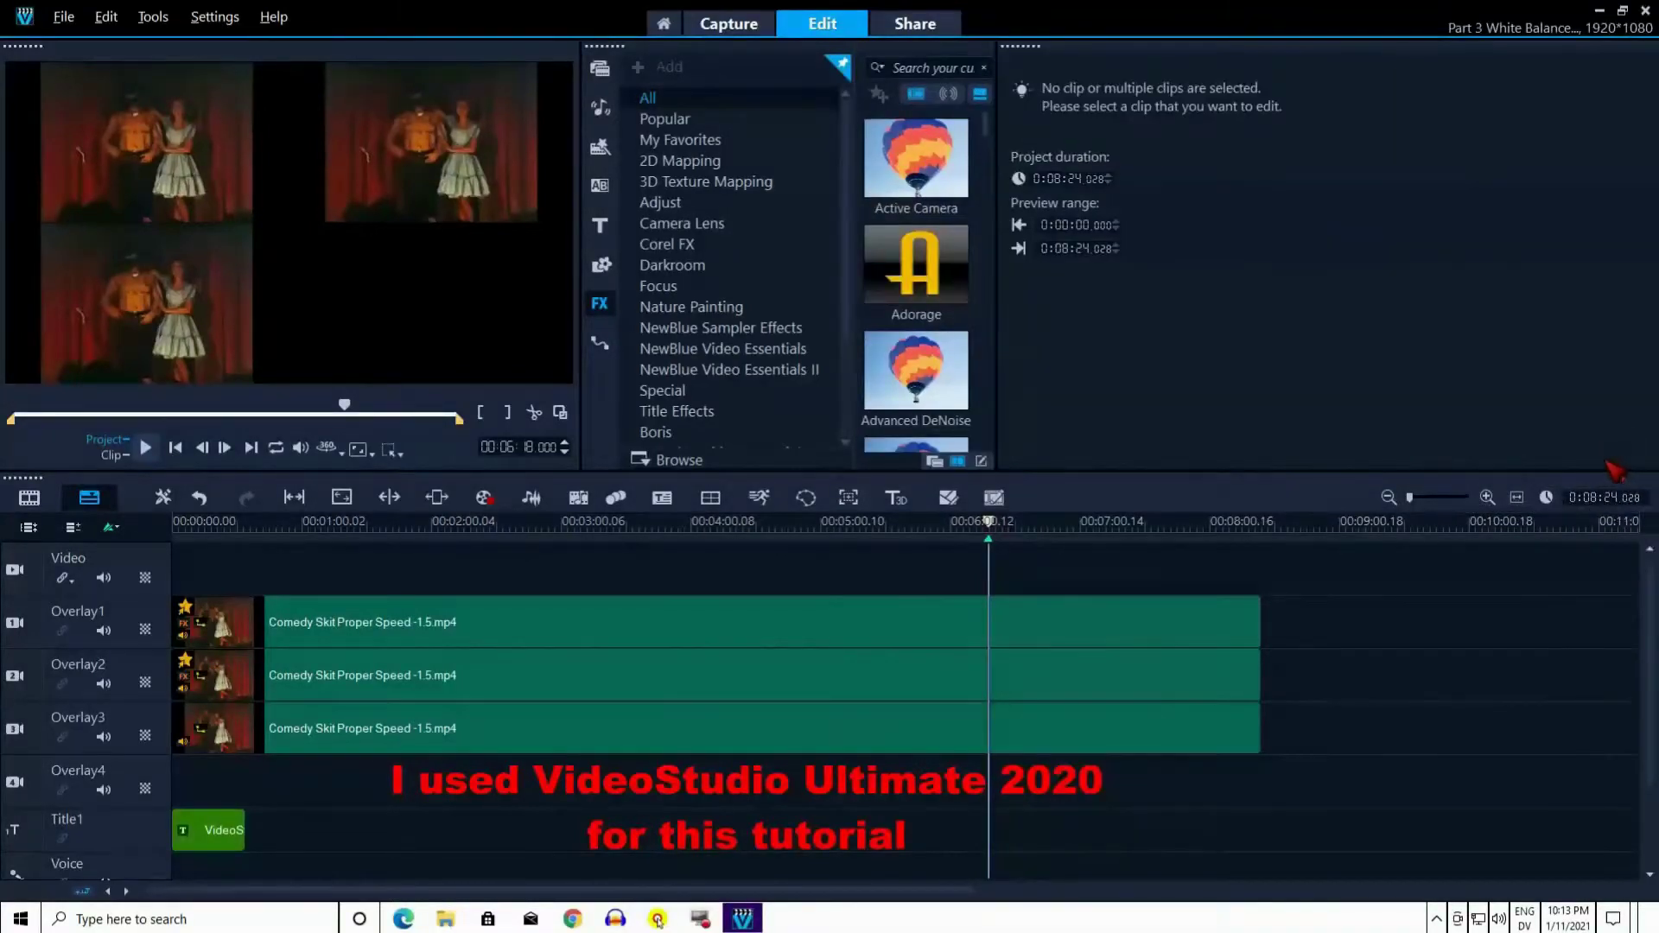
pyautogui.click(957, 460)
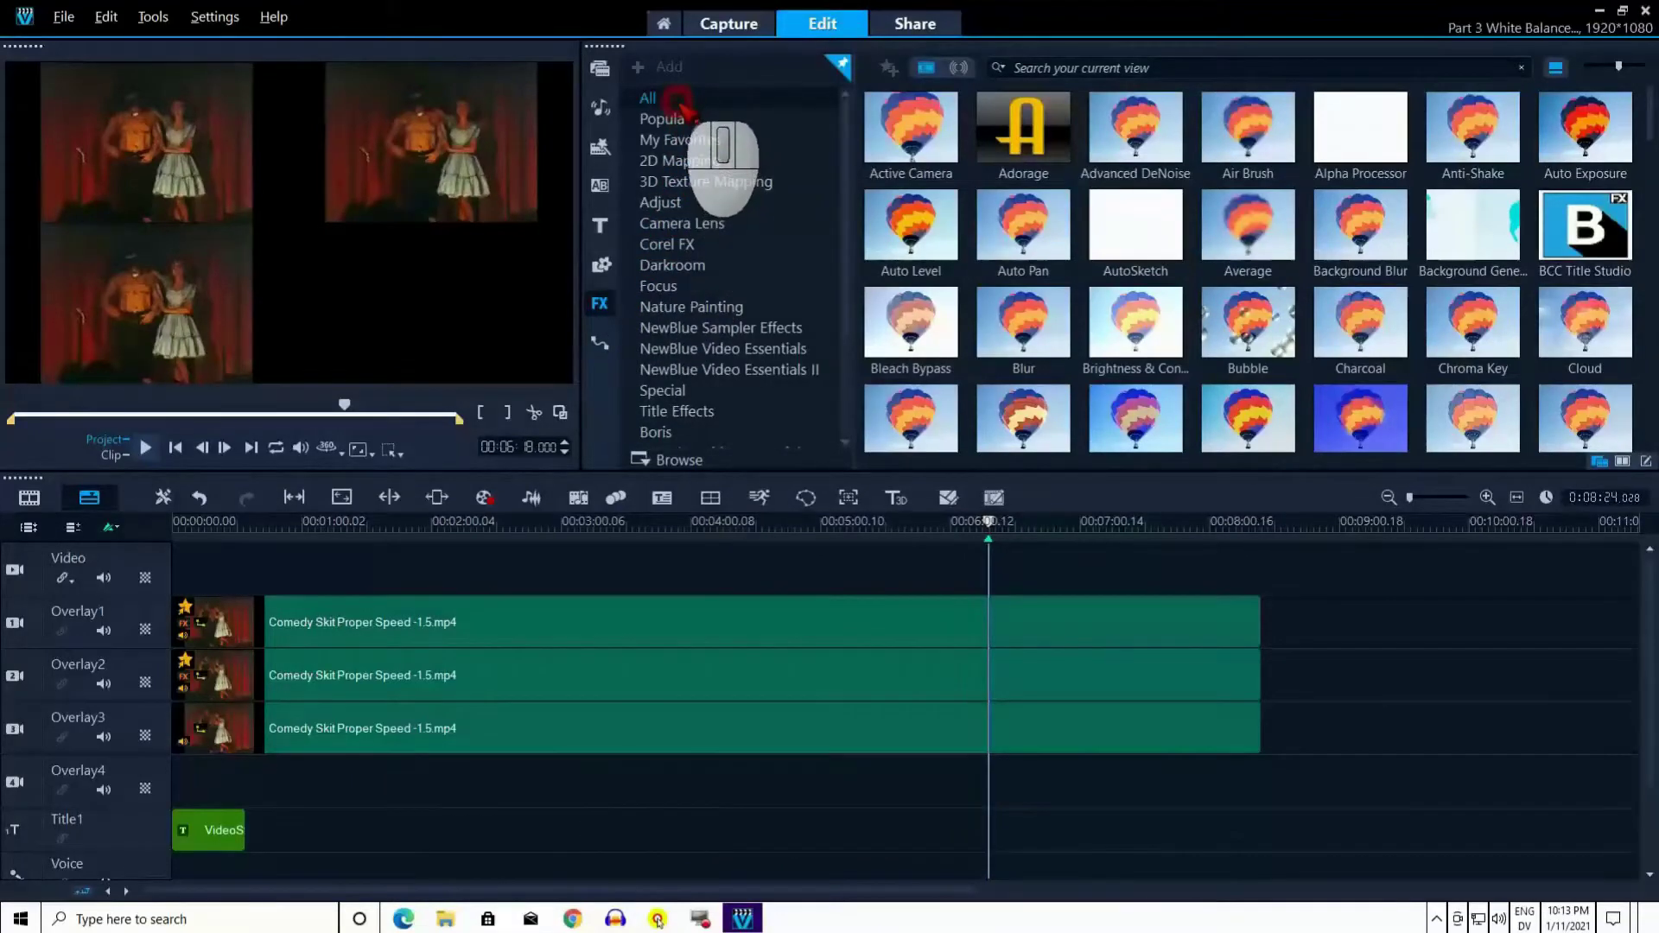
pyautogui.click(1020, 64)
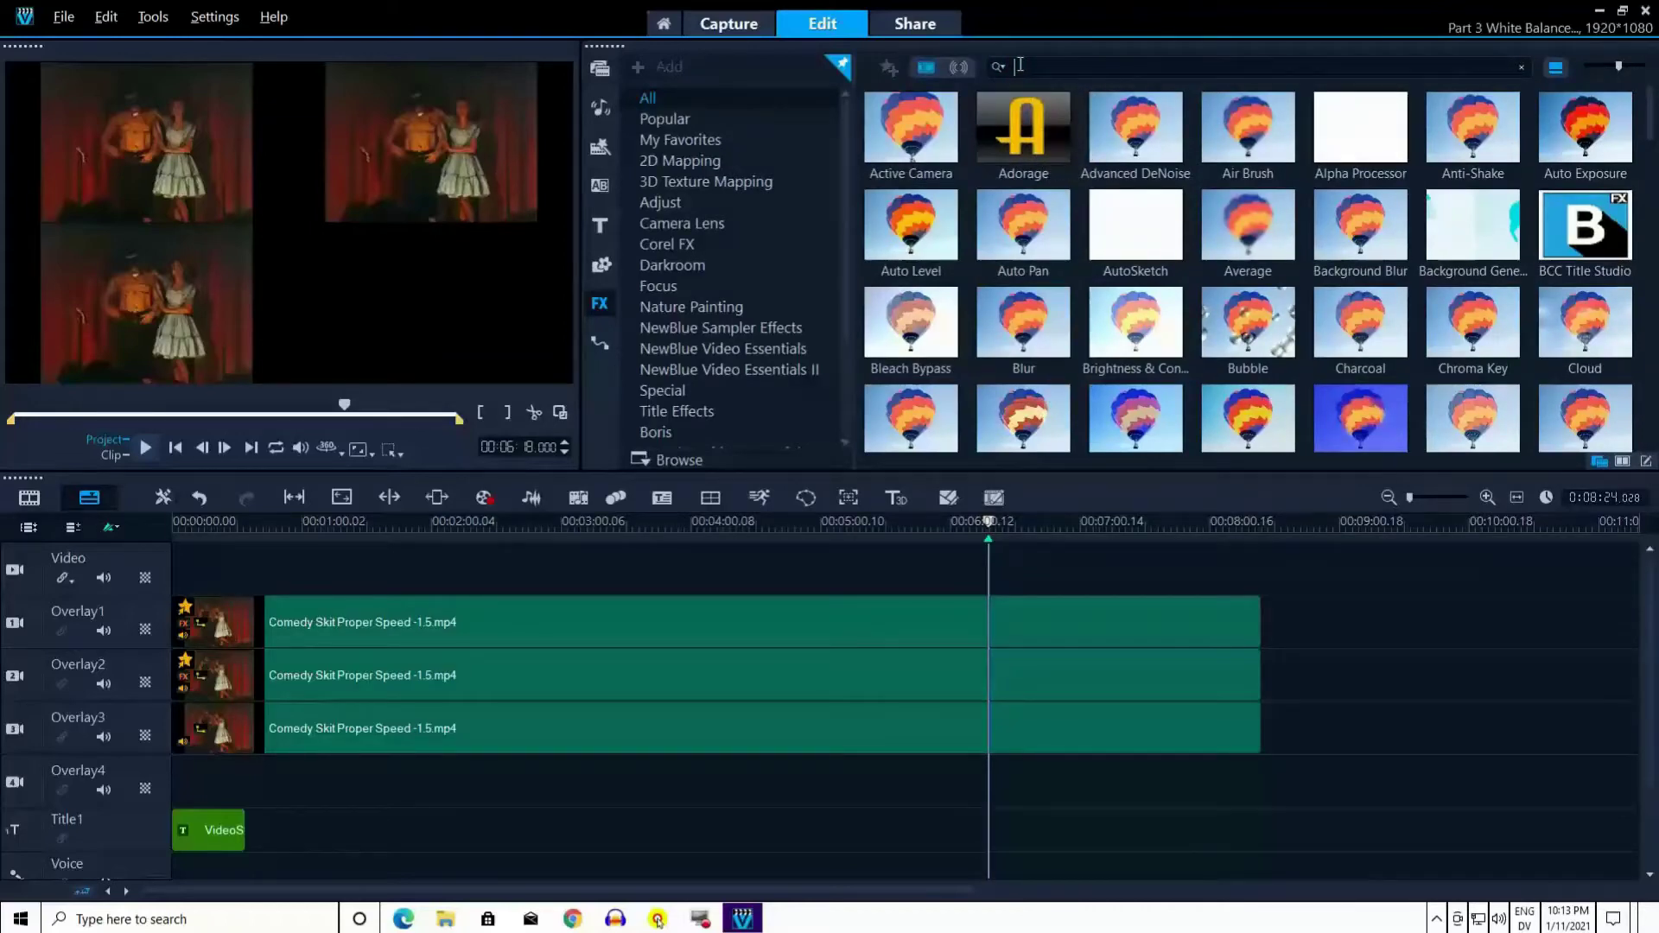
pyautogui.write('c')
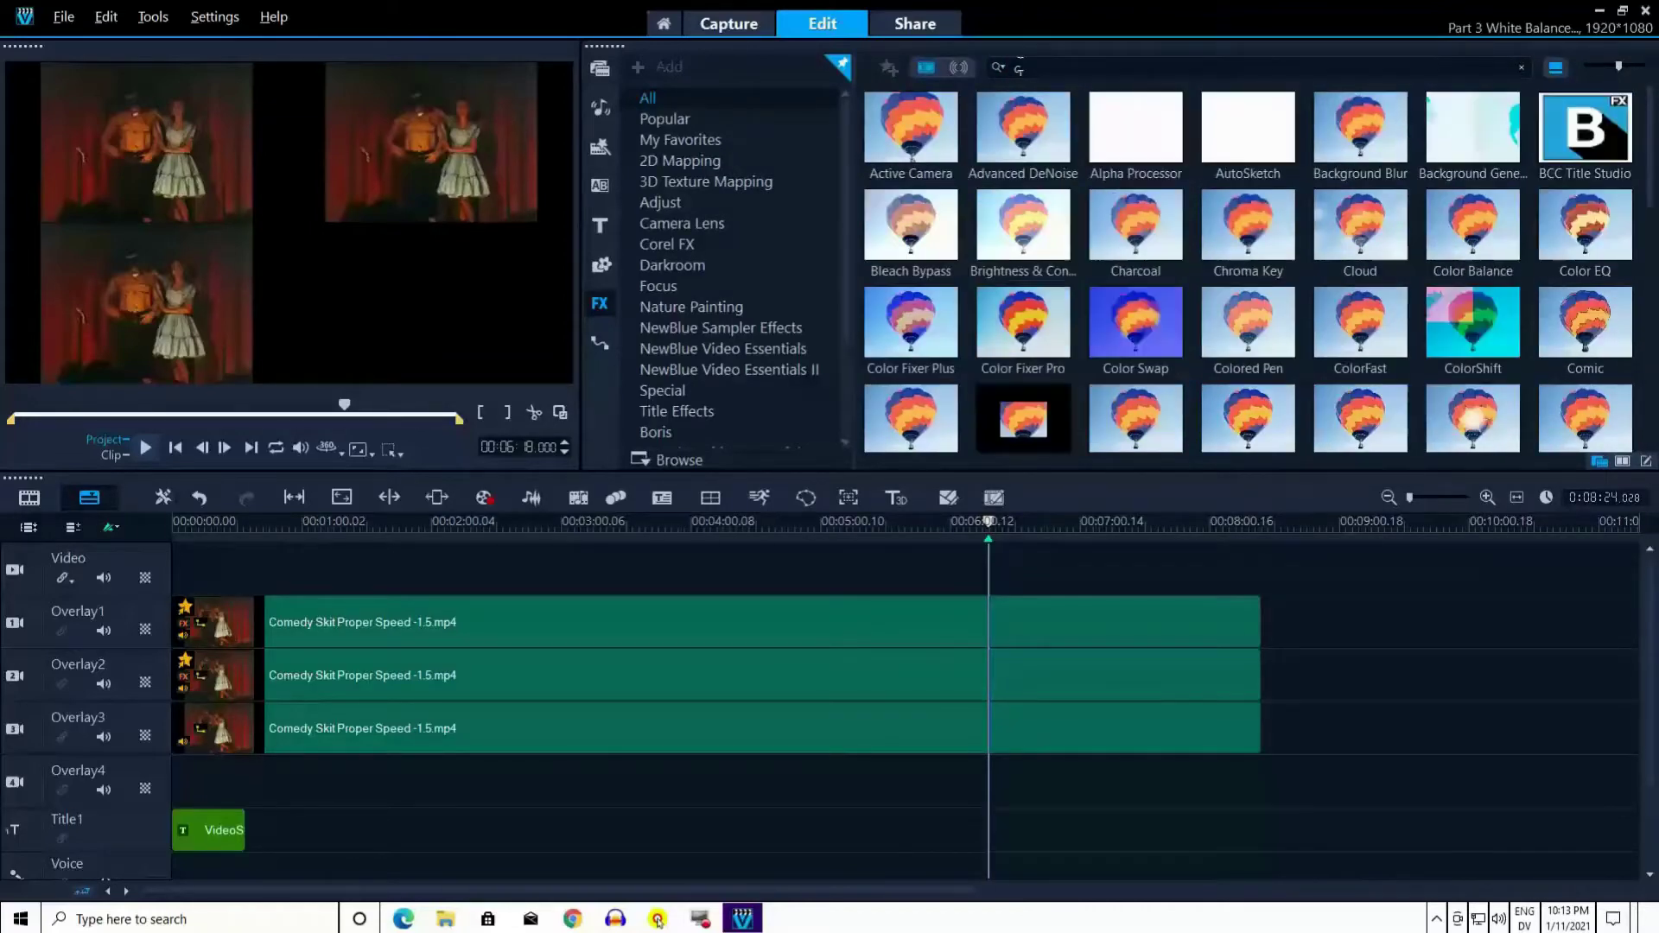
pyautogui.write('olor swa')
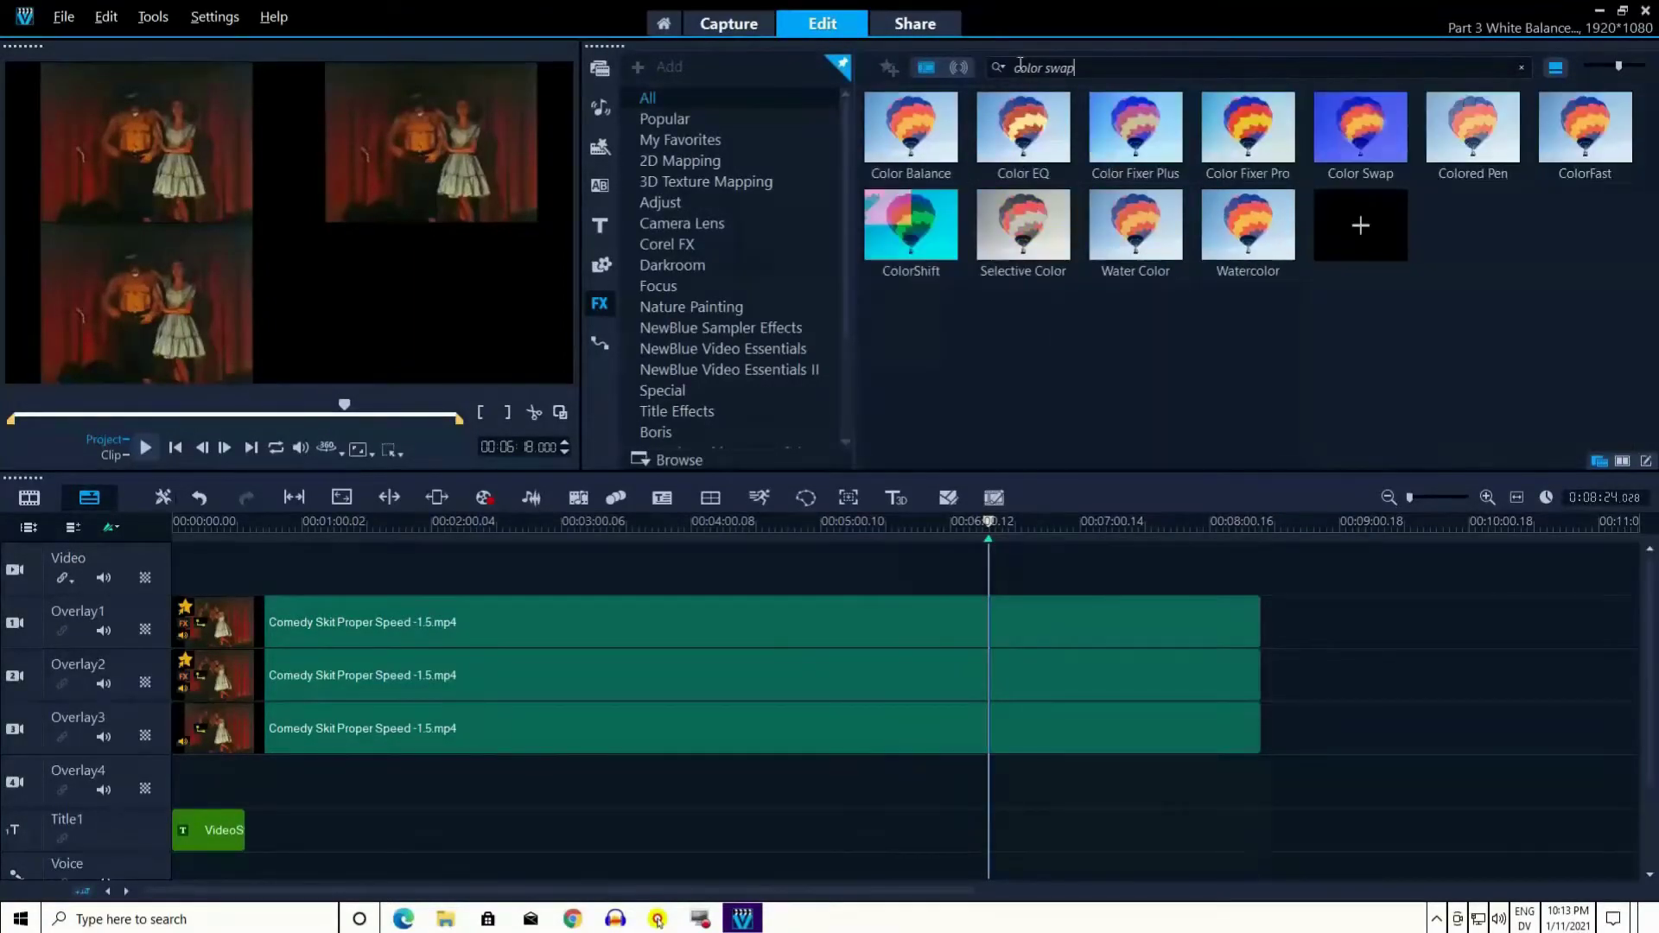
pyautogui.write('p')
# - Apply the Color Swap filter to the Comedy Skit clip on Overlay1
pyautogui.click(1365, 130)
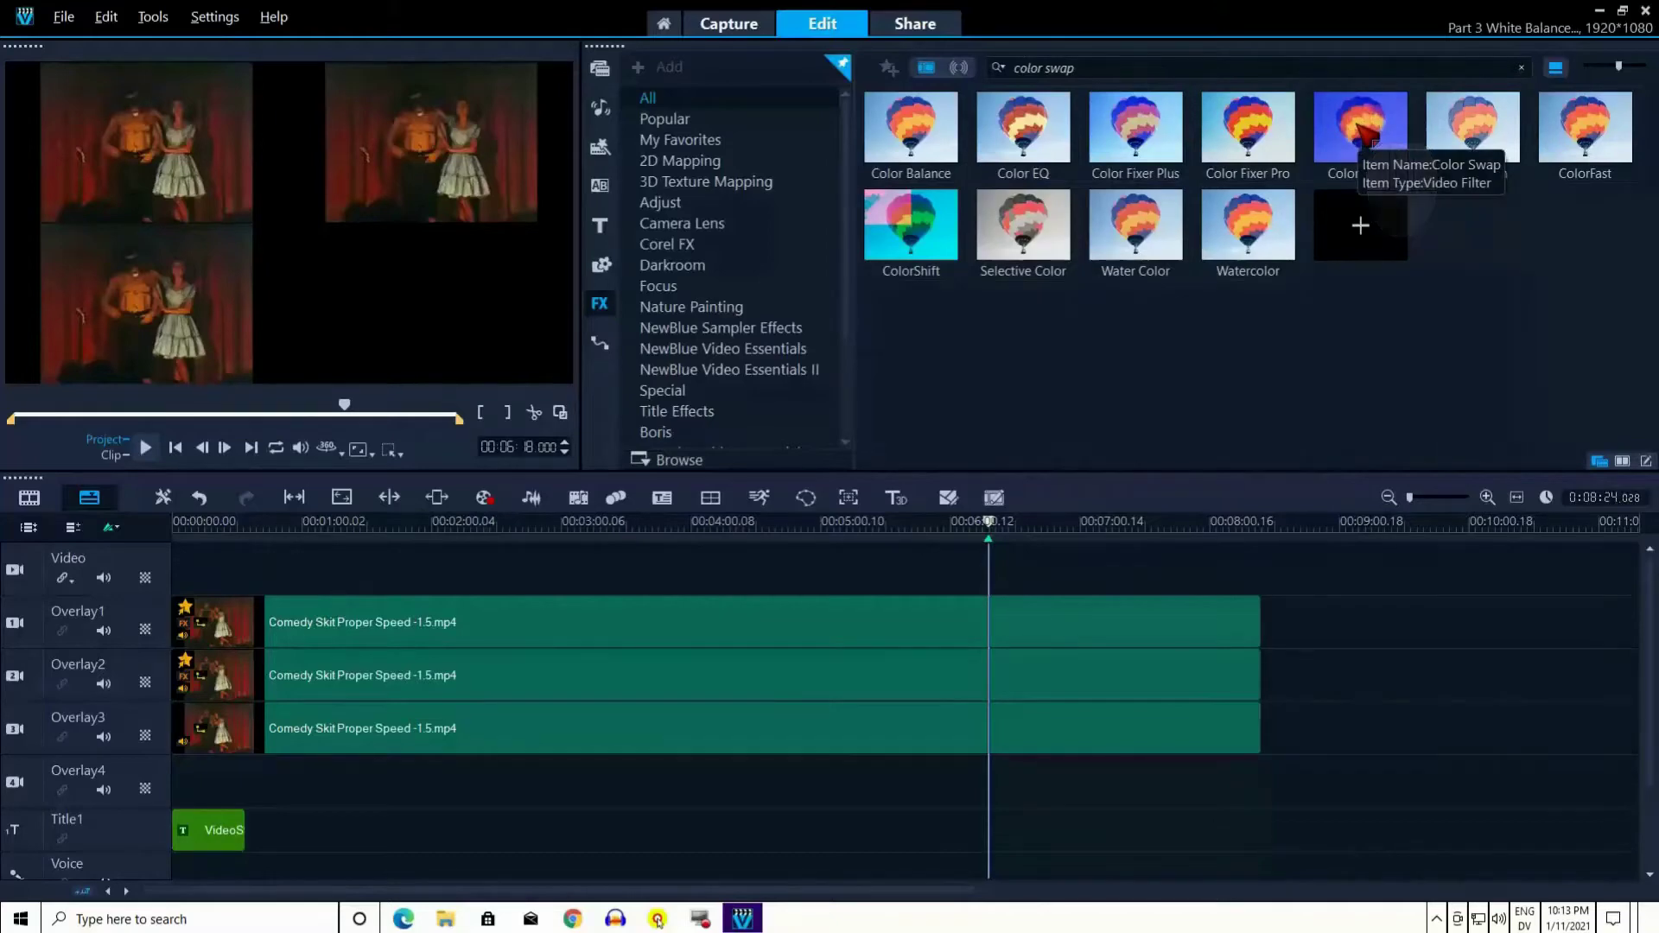
pyautogui.moveTo(1365, 131); pyautogui.dragTo(819, 619)
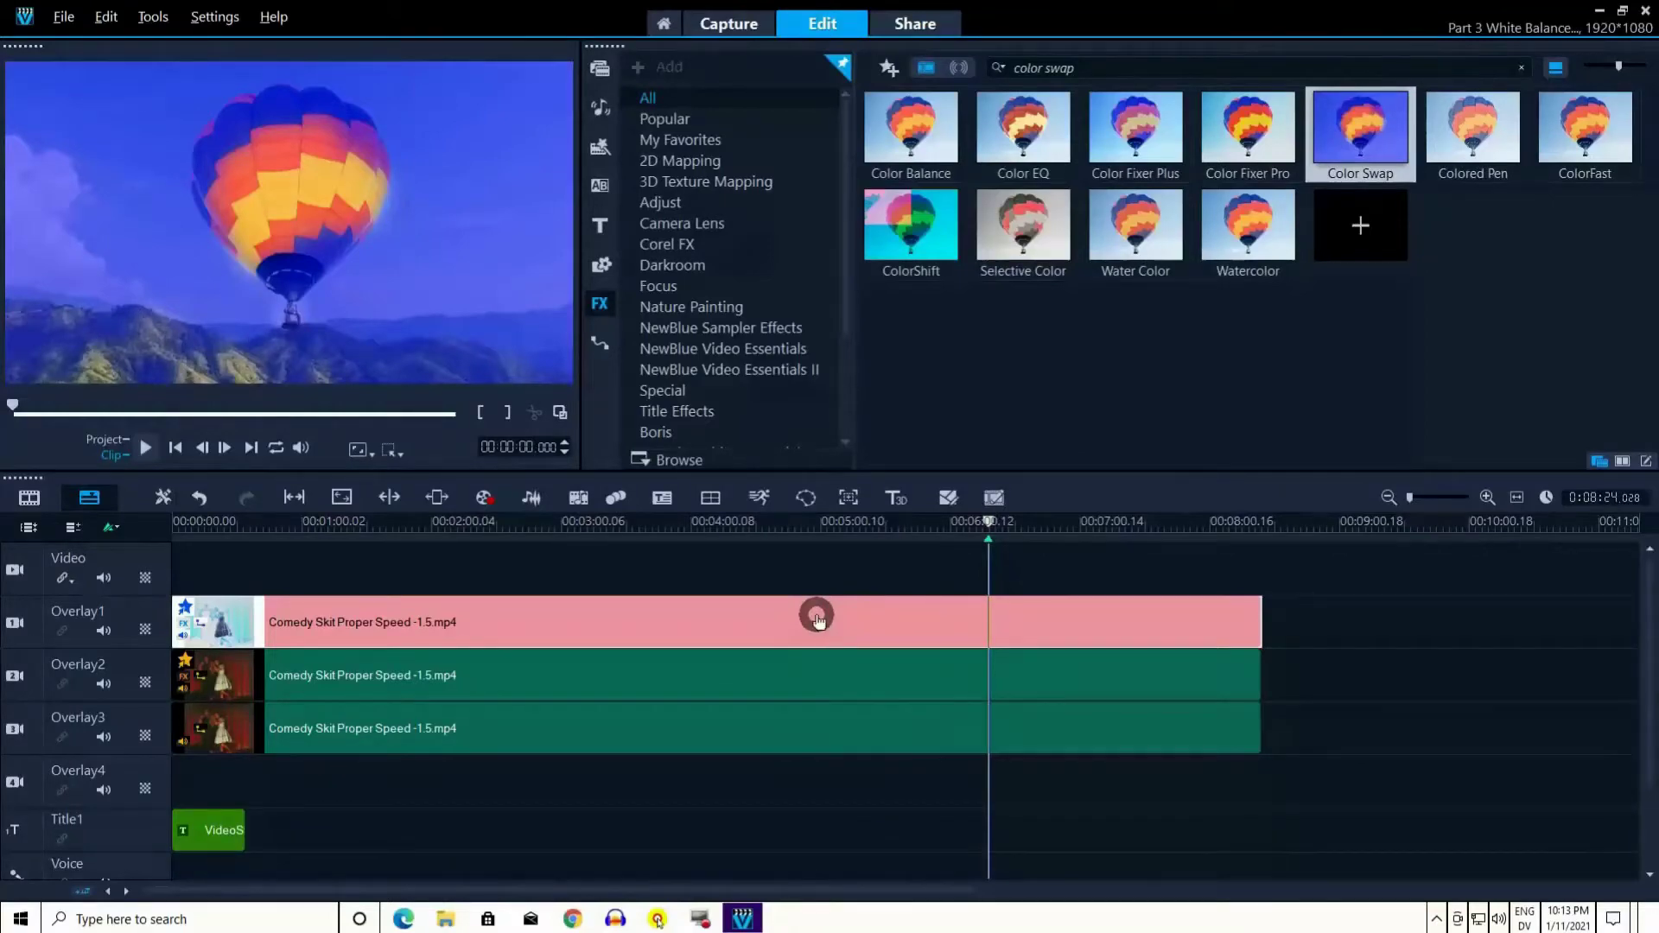
pyautogui.moveTo(817, 616); pyautogui.dragTo(816, 615)
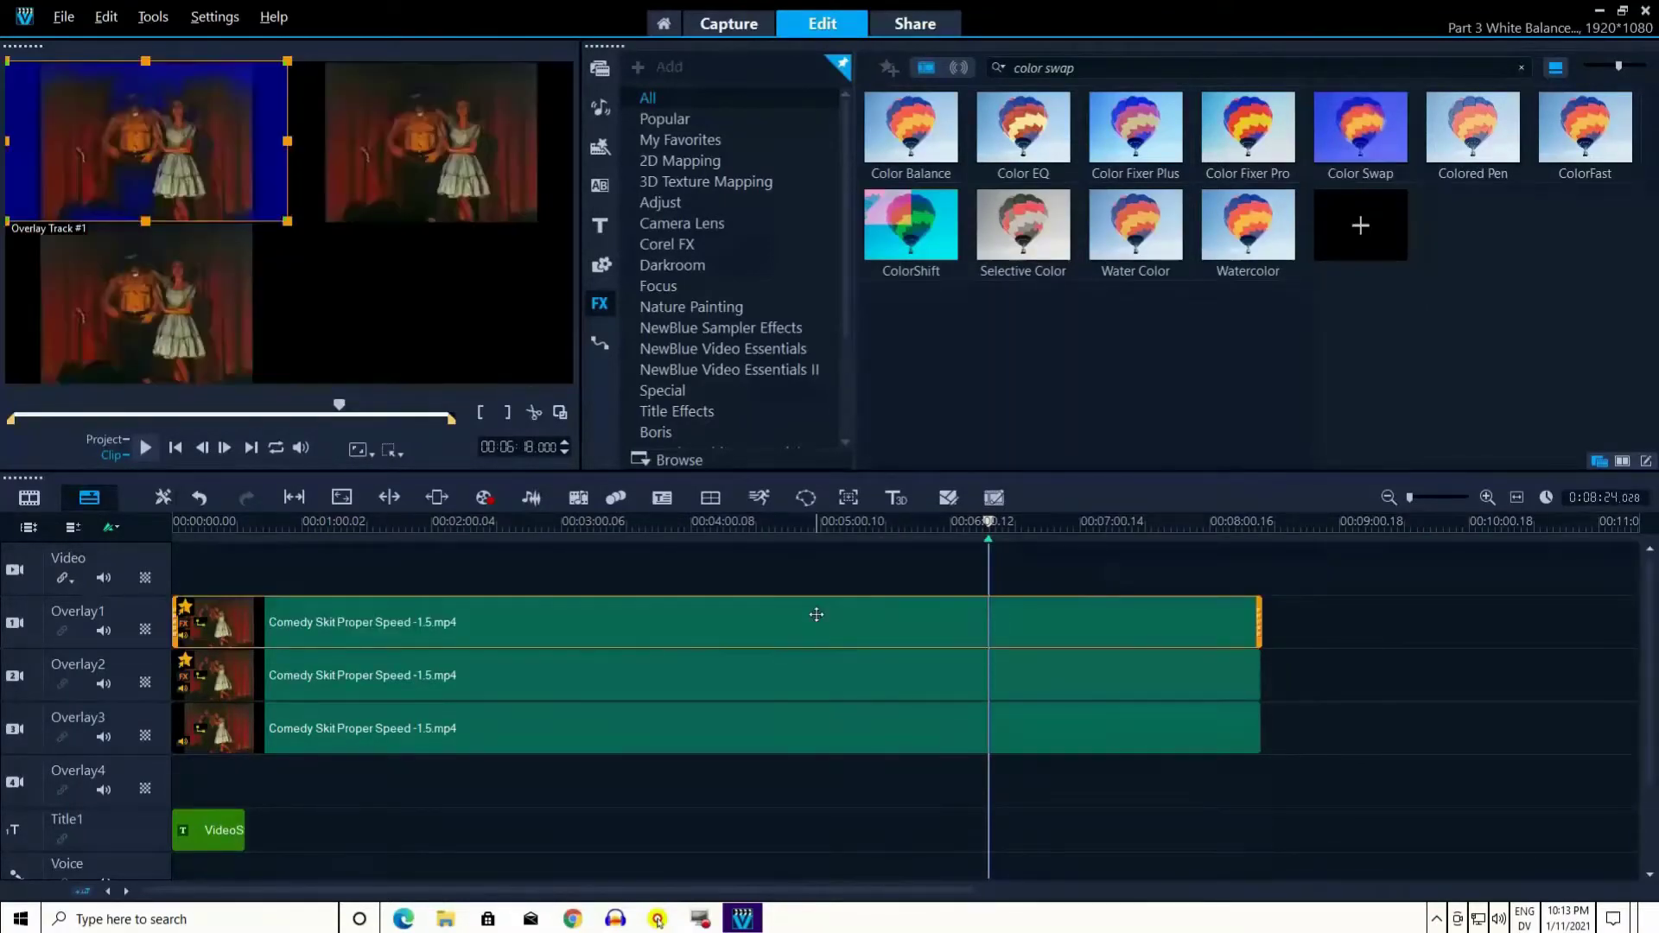
# - Open the Overlay1 clip's Color Swap filter for customizing and bring up the colour picker for its source colour
pyautogui.doubleClick(816, 615)
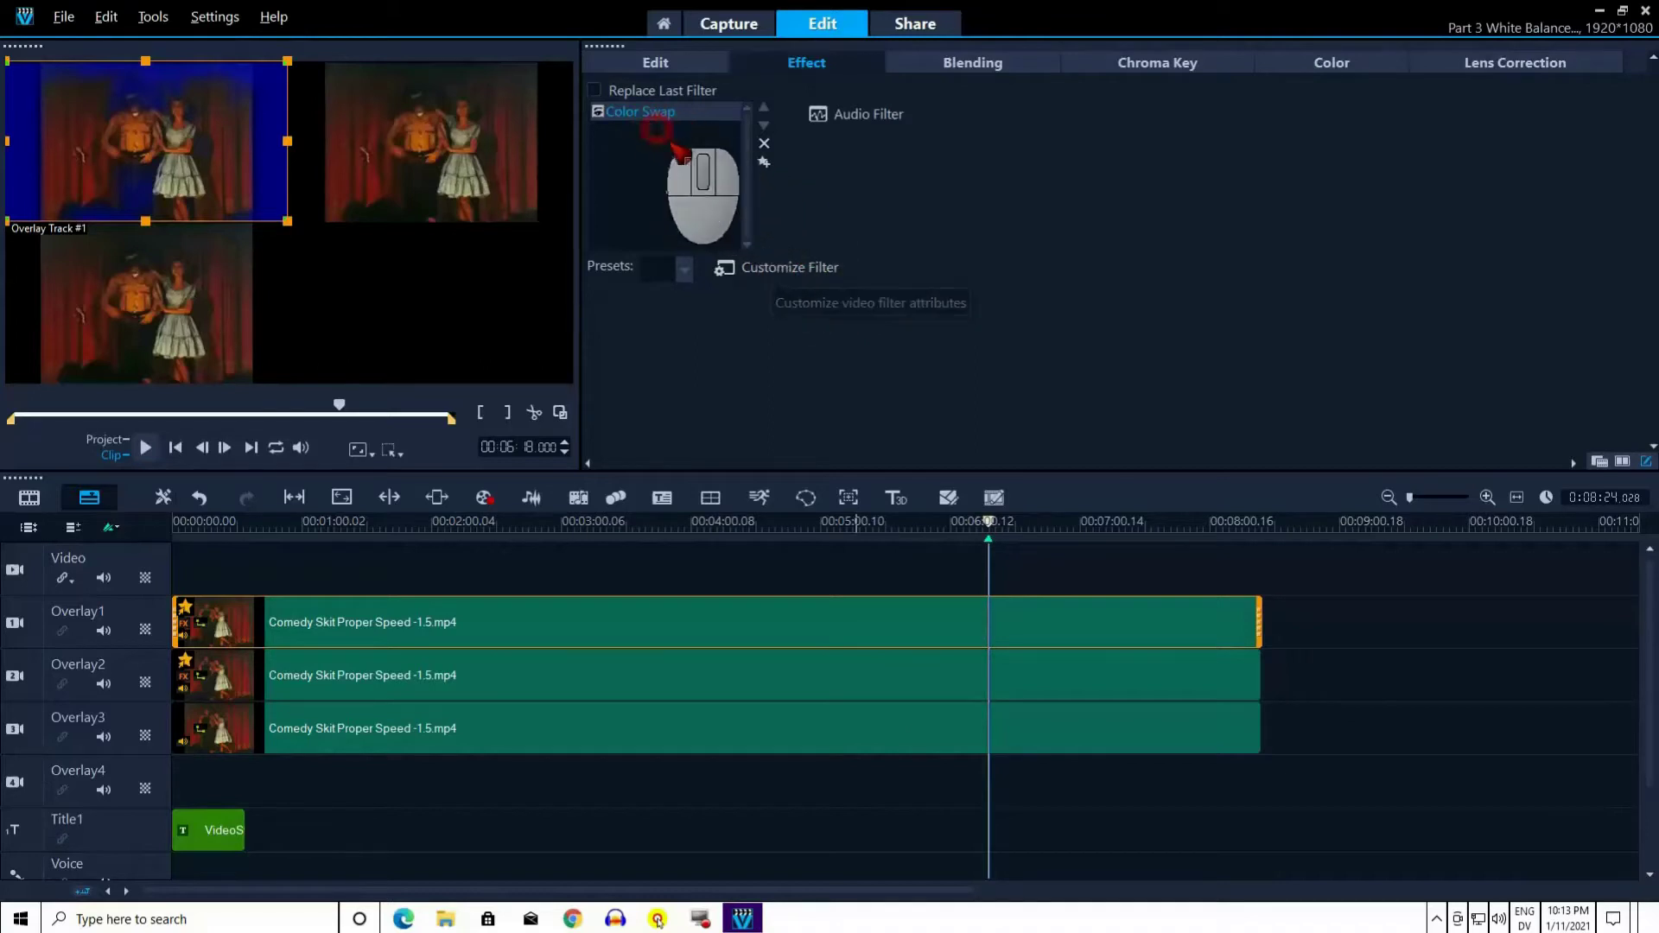
pyautogui.click(771, 257)
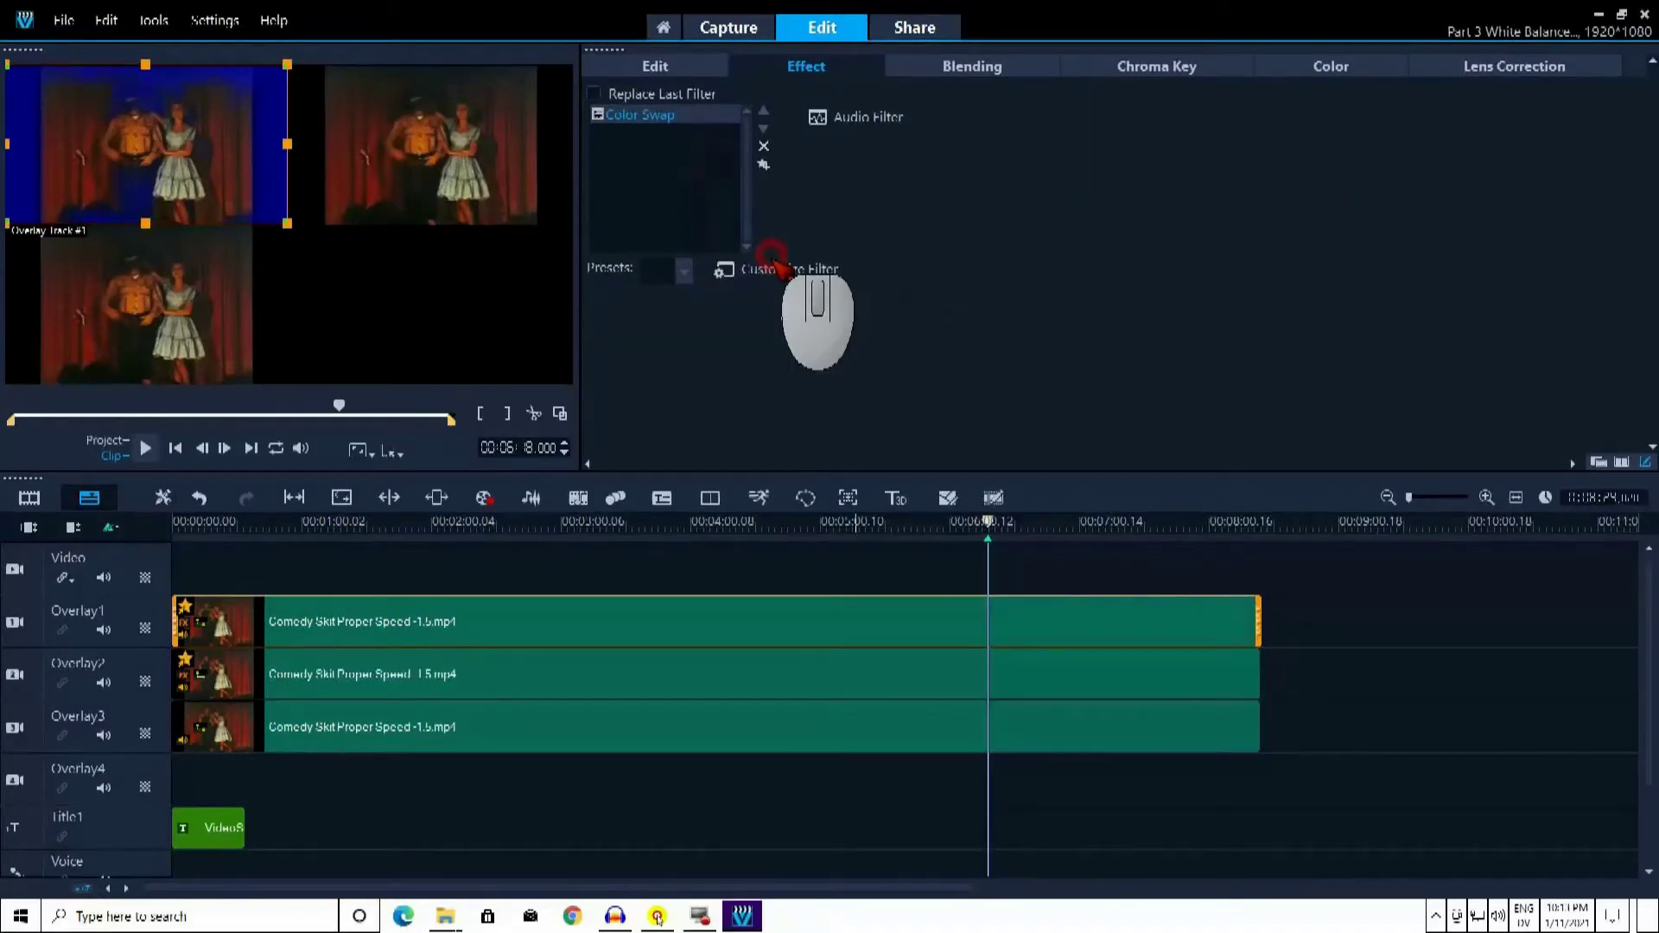
pyautogui.click(777, 266)
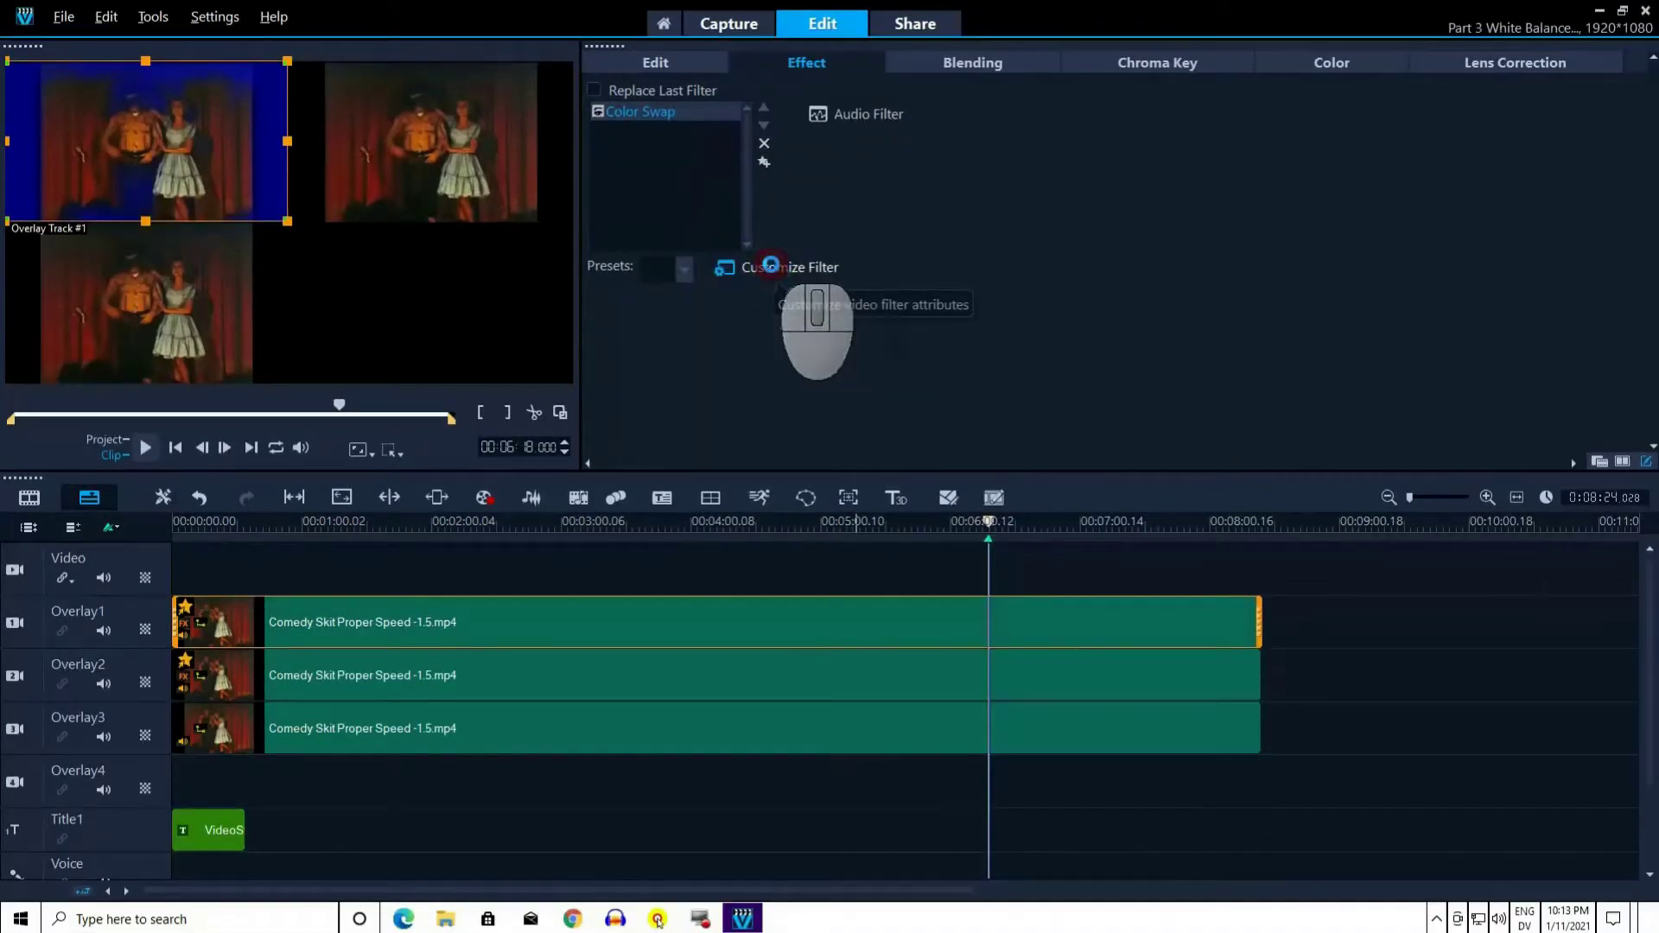
pyautogui.click(778, 270)
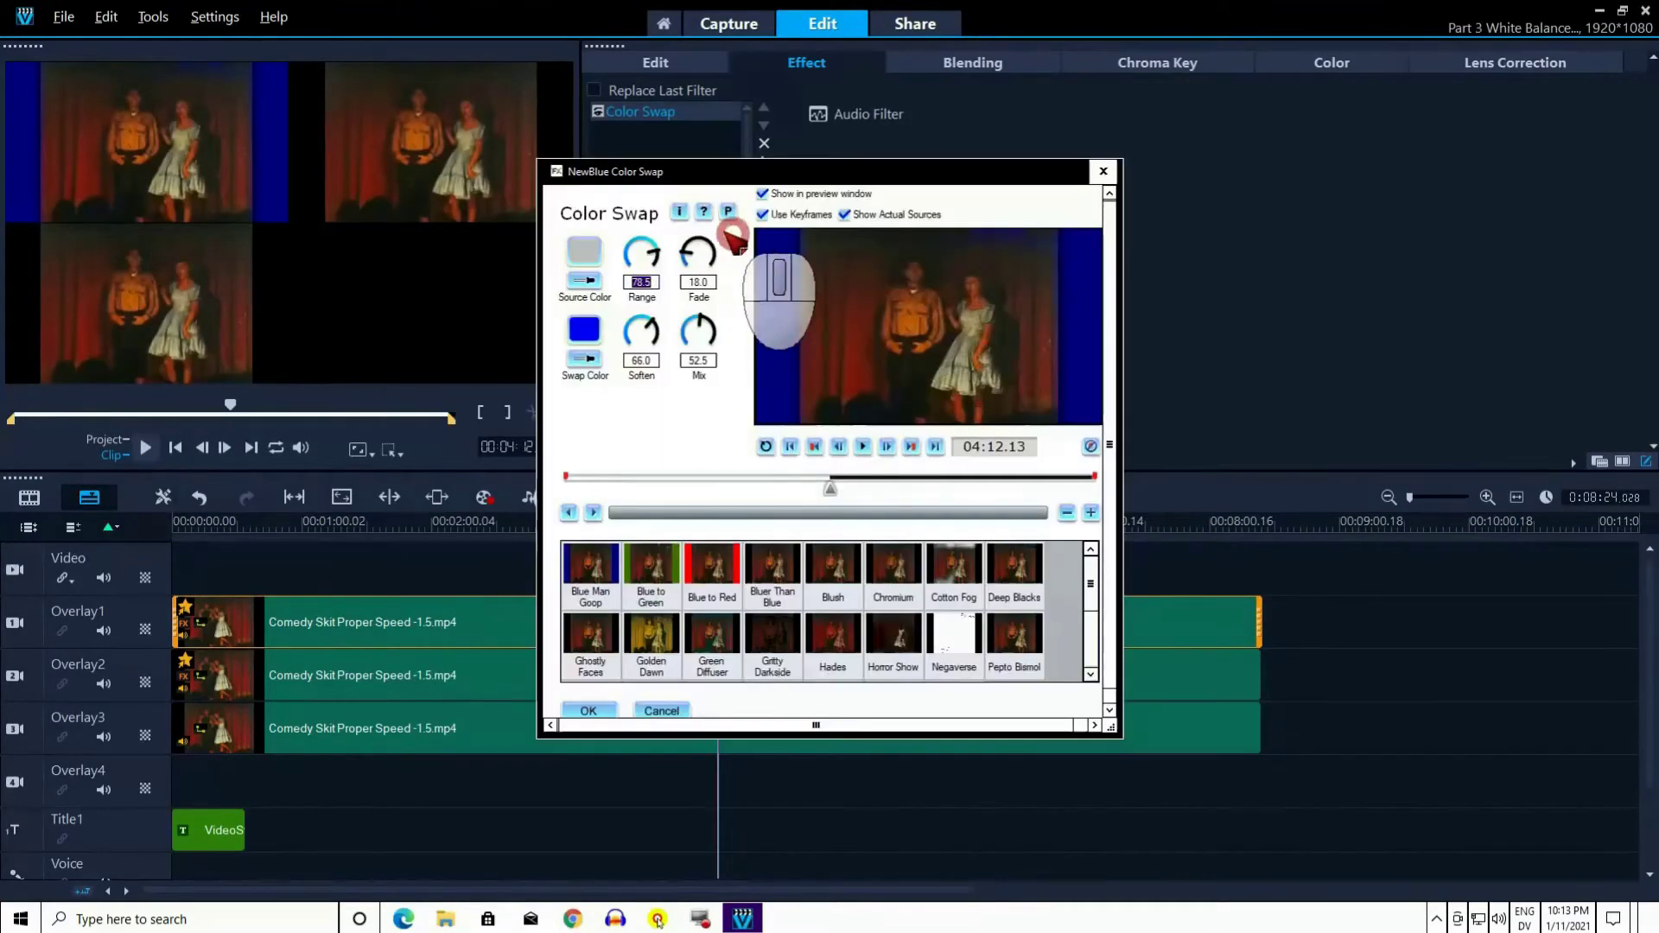
pyautogui.click(585, 251)
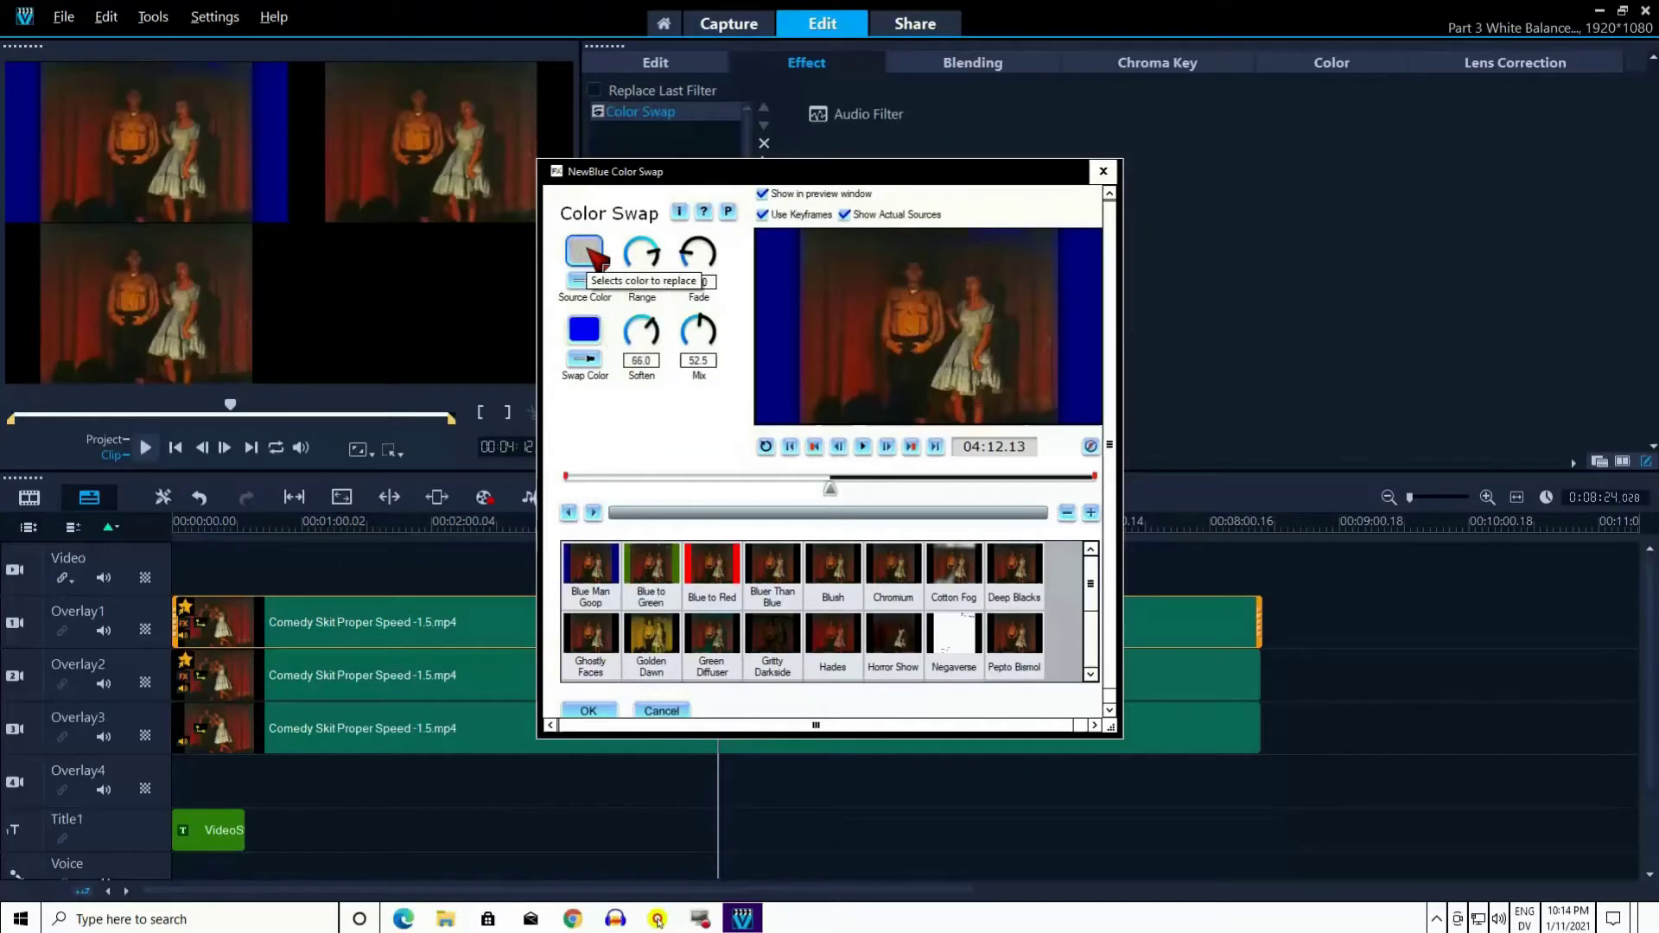
pyautogui.click(590, 248)
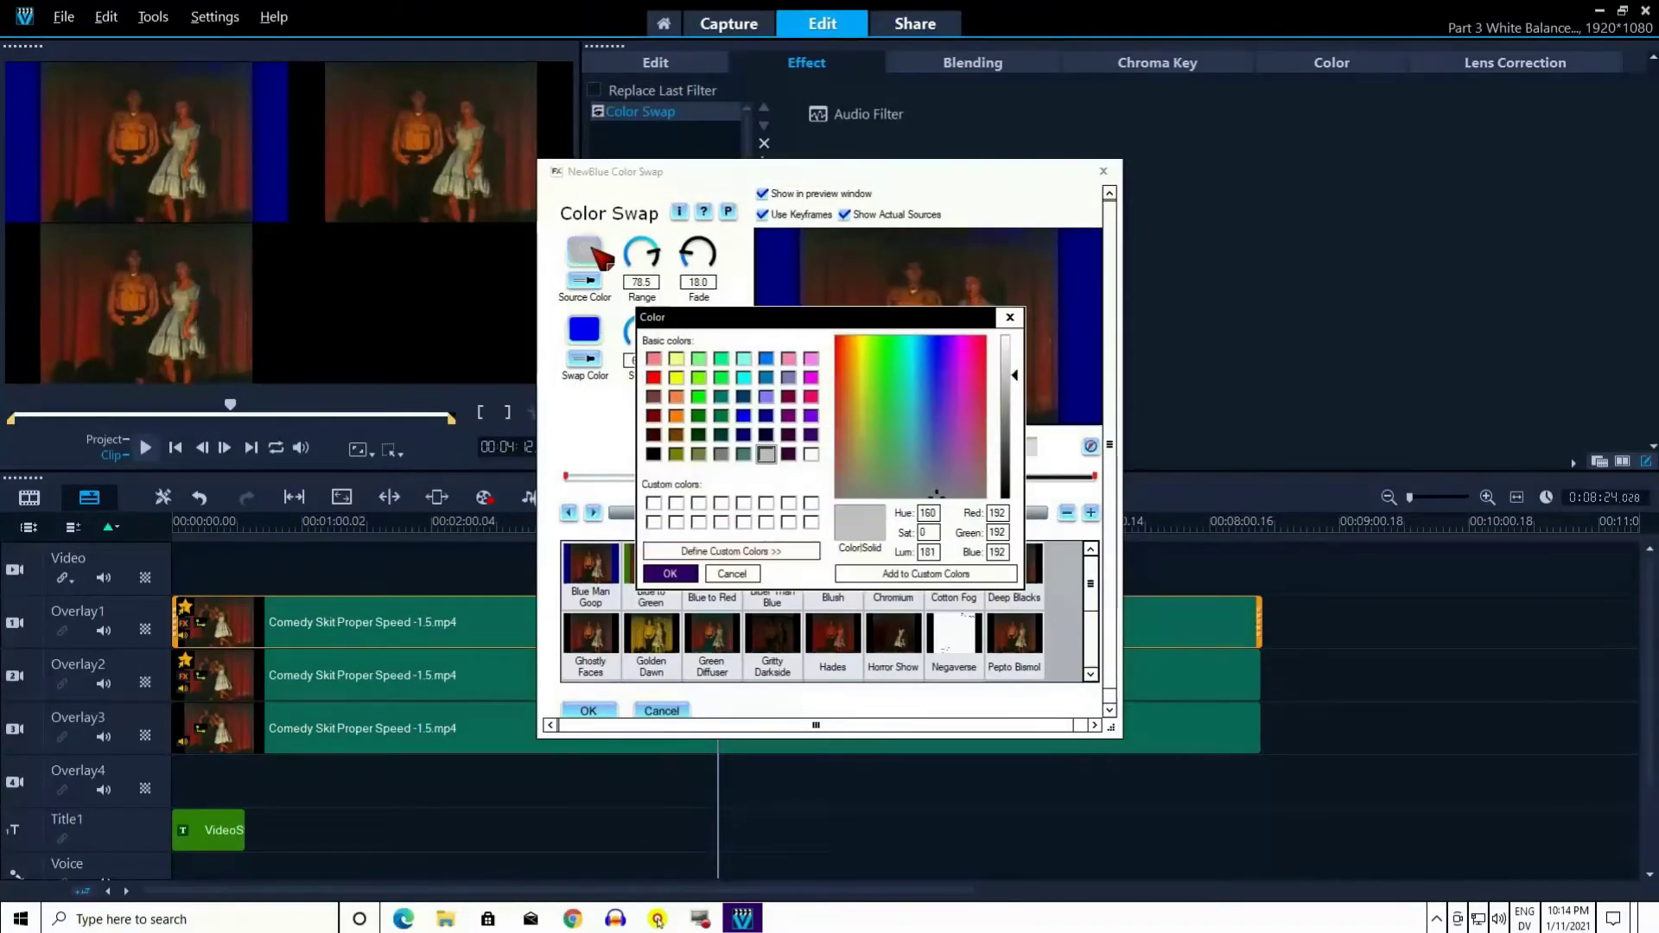
pyautogui.click(658, 919)
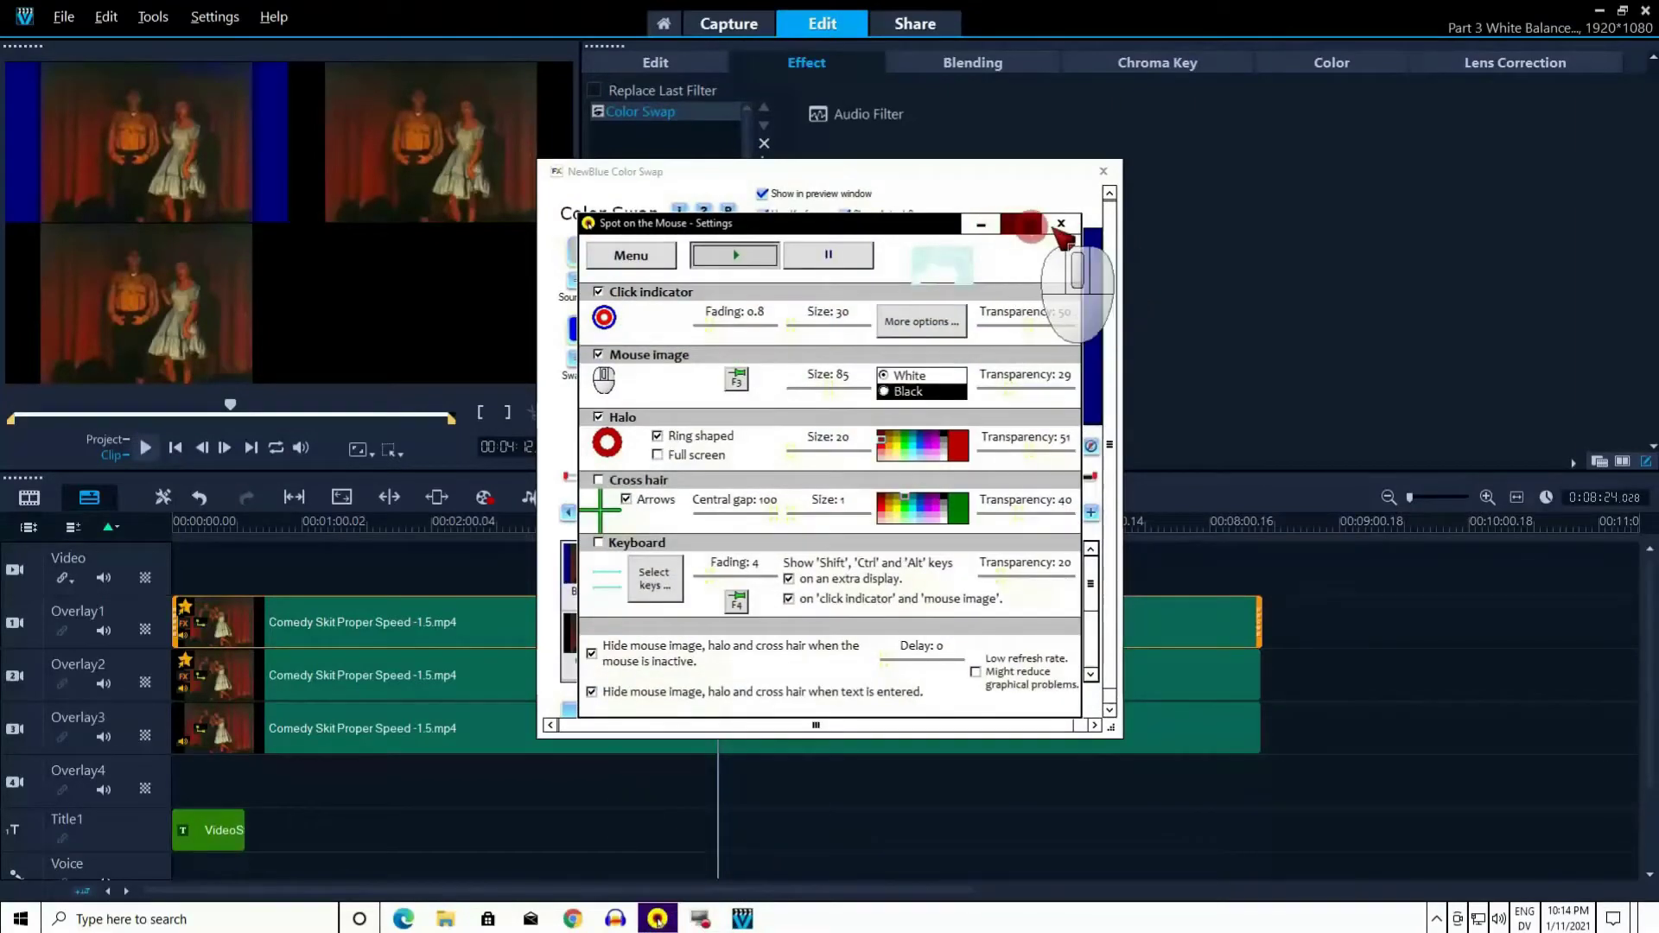
pyautogui.click(1061, 223)
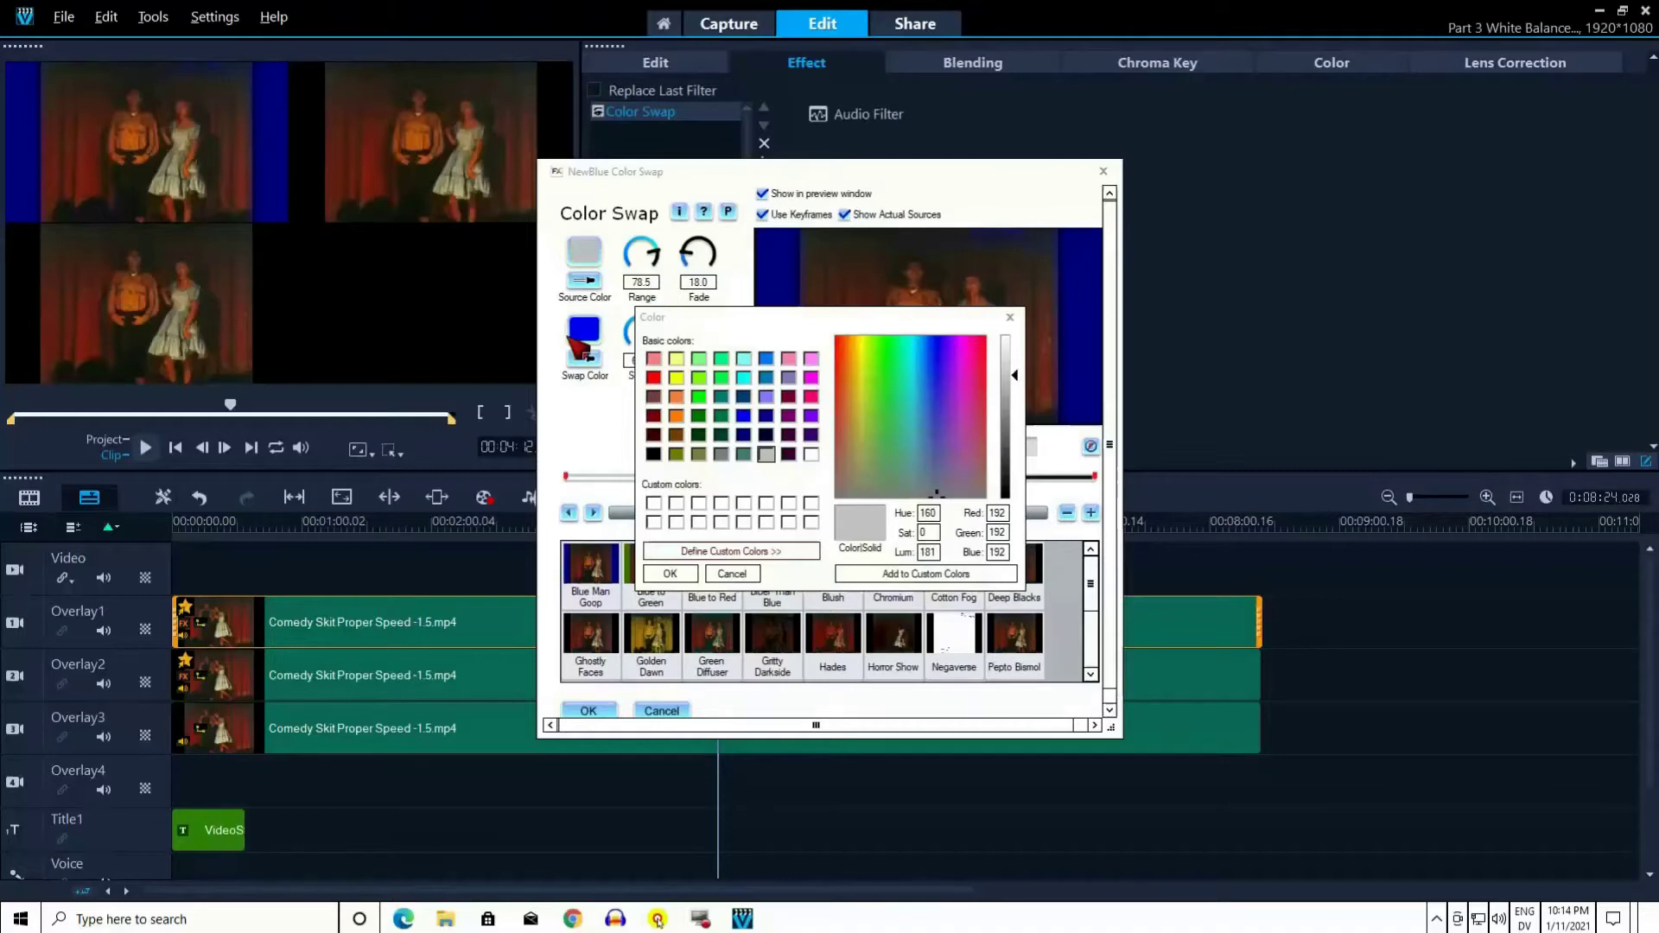
# - Launch Snipping Tool and capture the Color dialog using the Window Snip mode
pyautogui.click(119, 919)
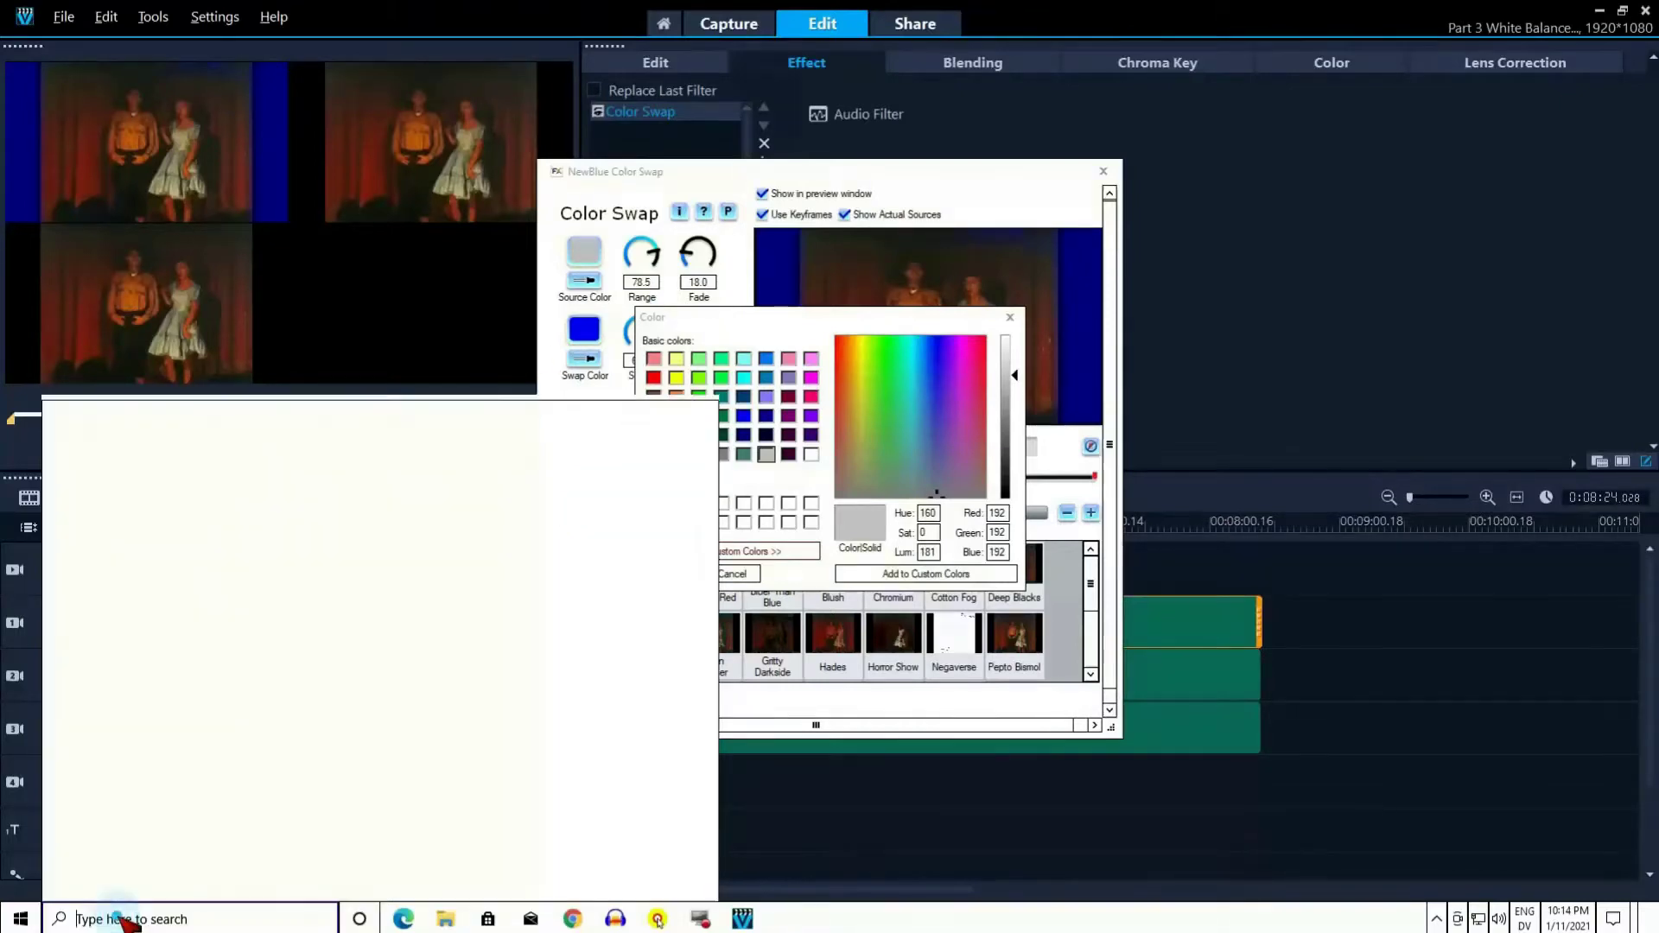
pyautogui.write('snipping Tool')
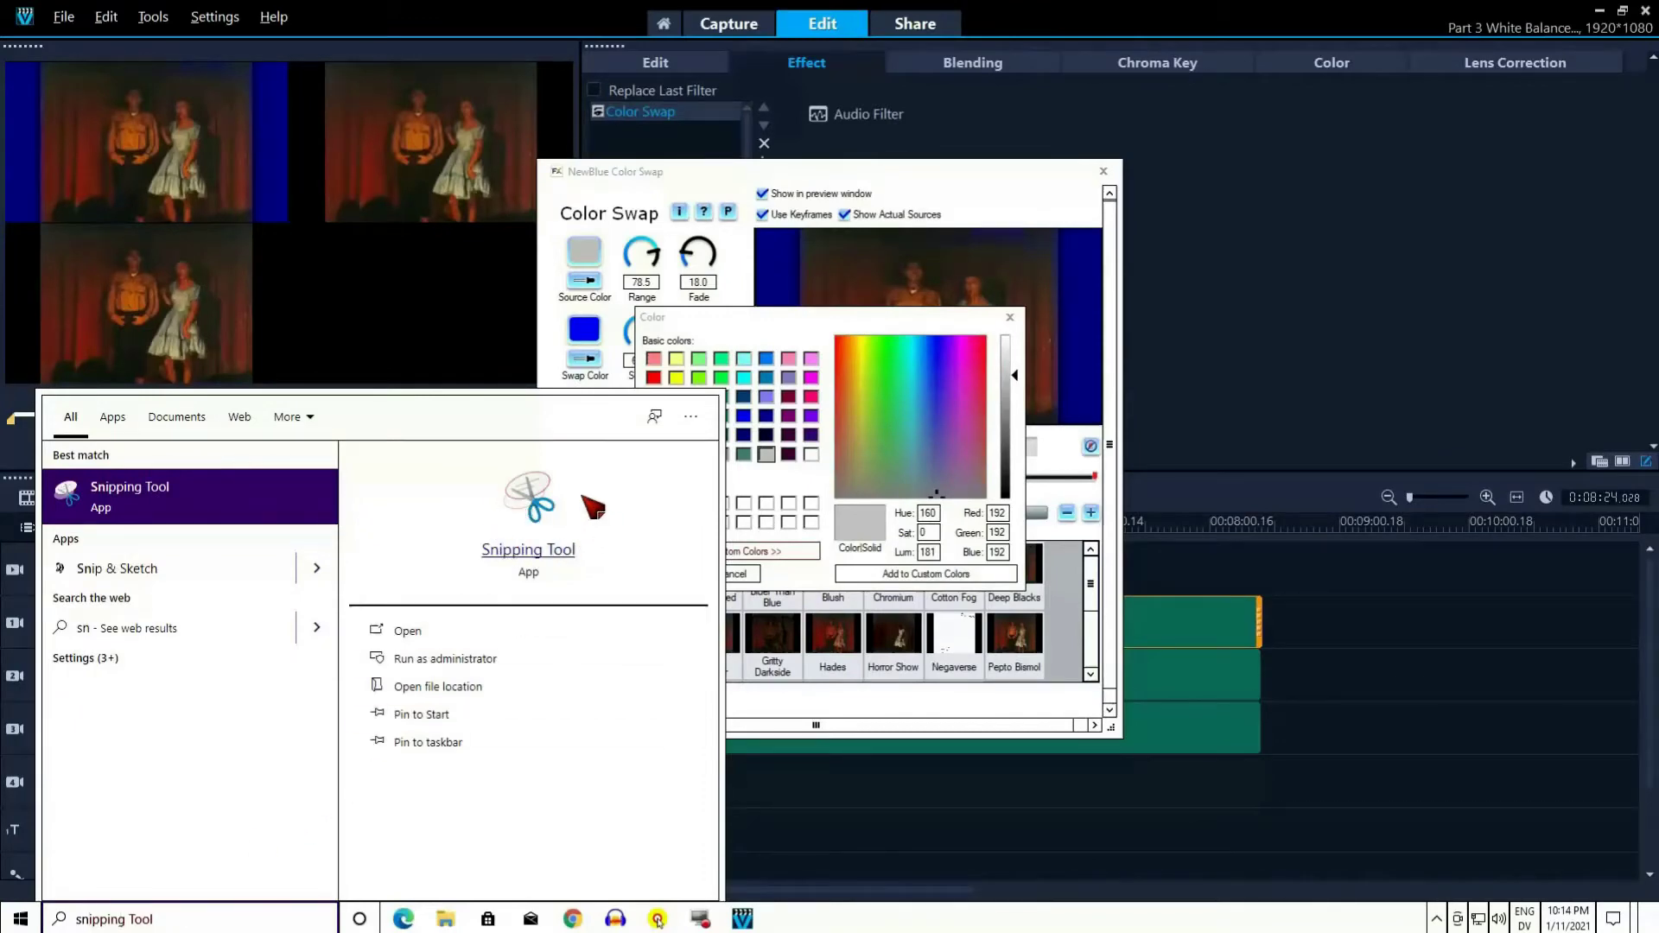
pyautogui.click(541, 512)
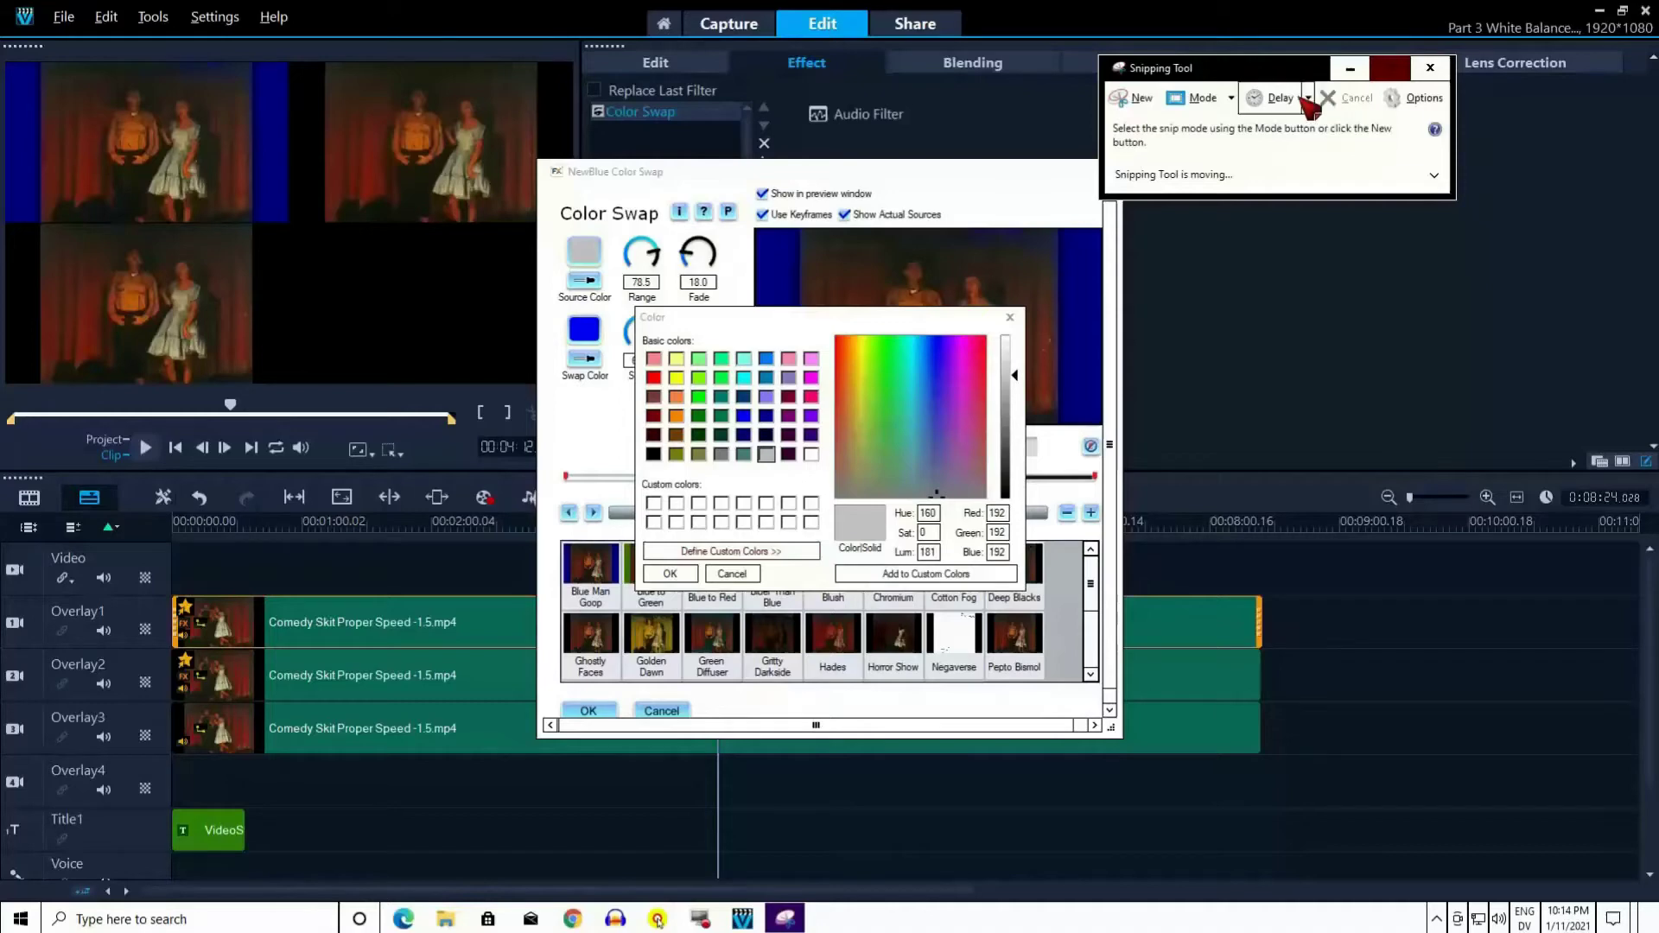
pyautogui.click(1233, 98)
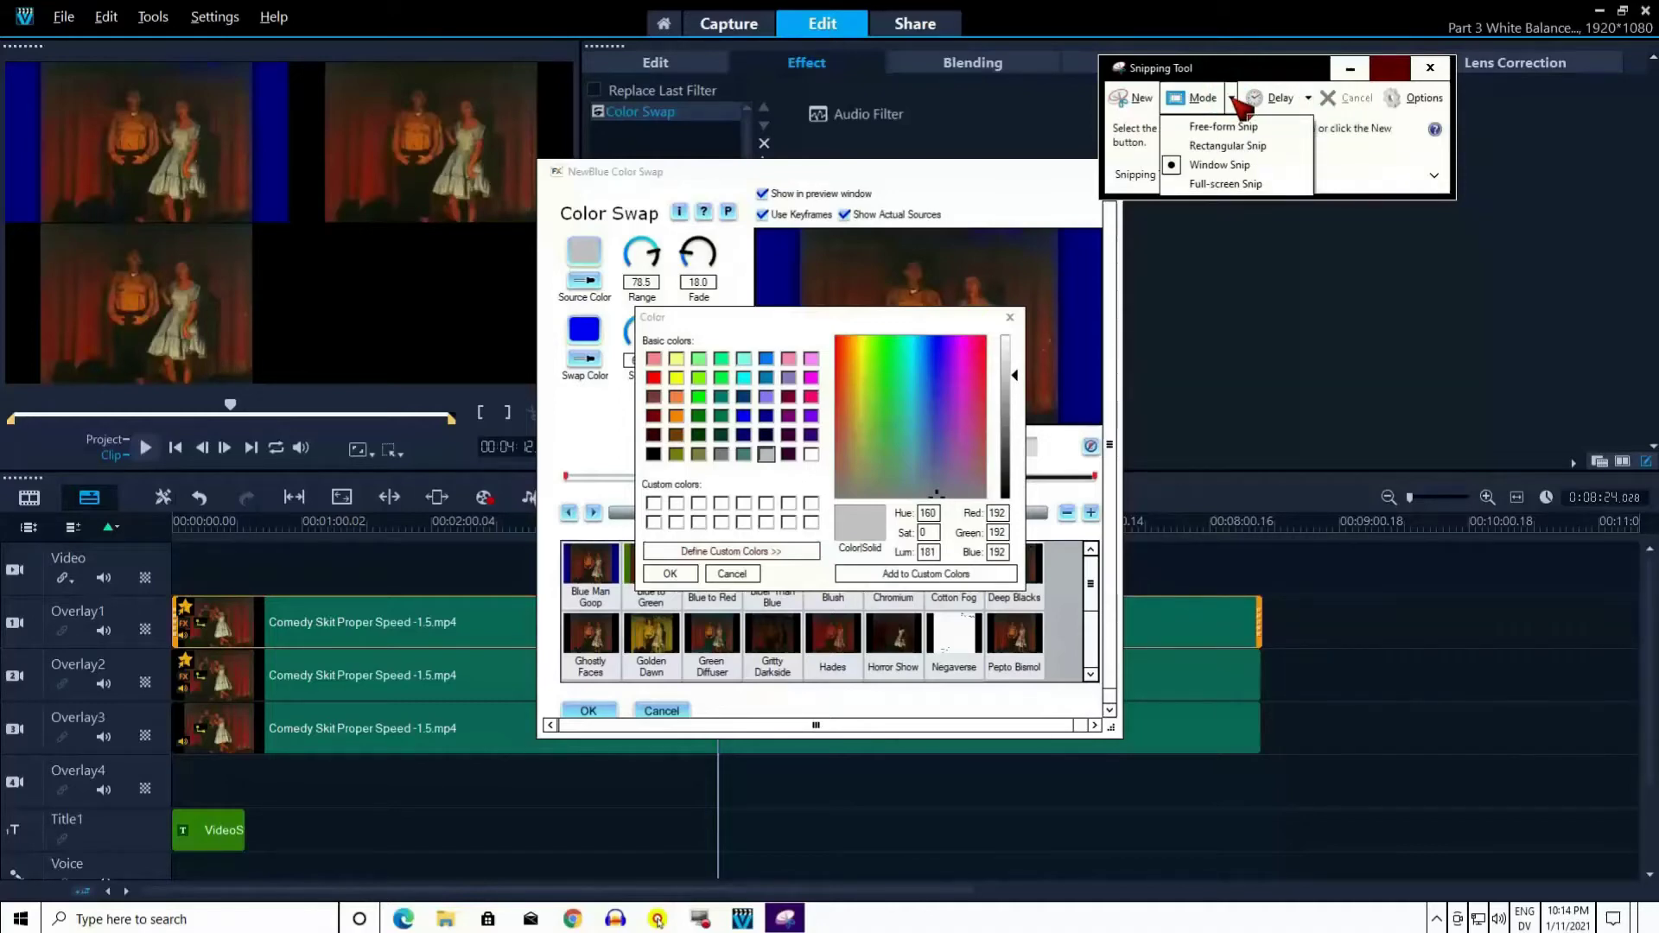
pyautogui.click(1219, 165)
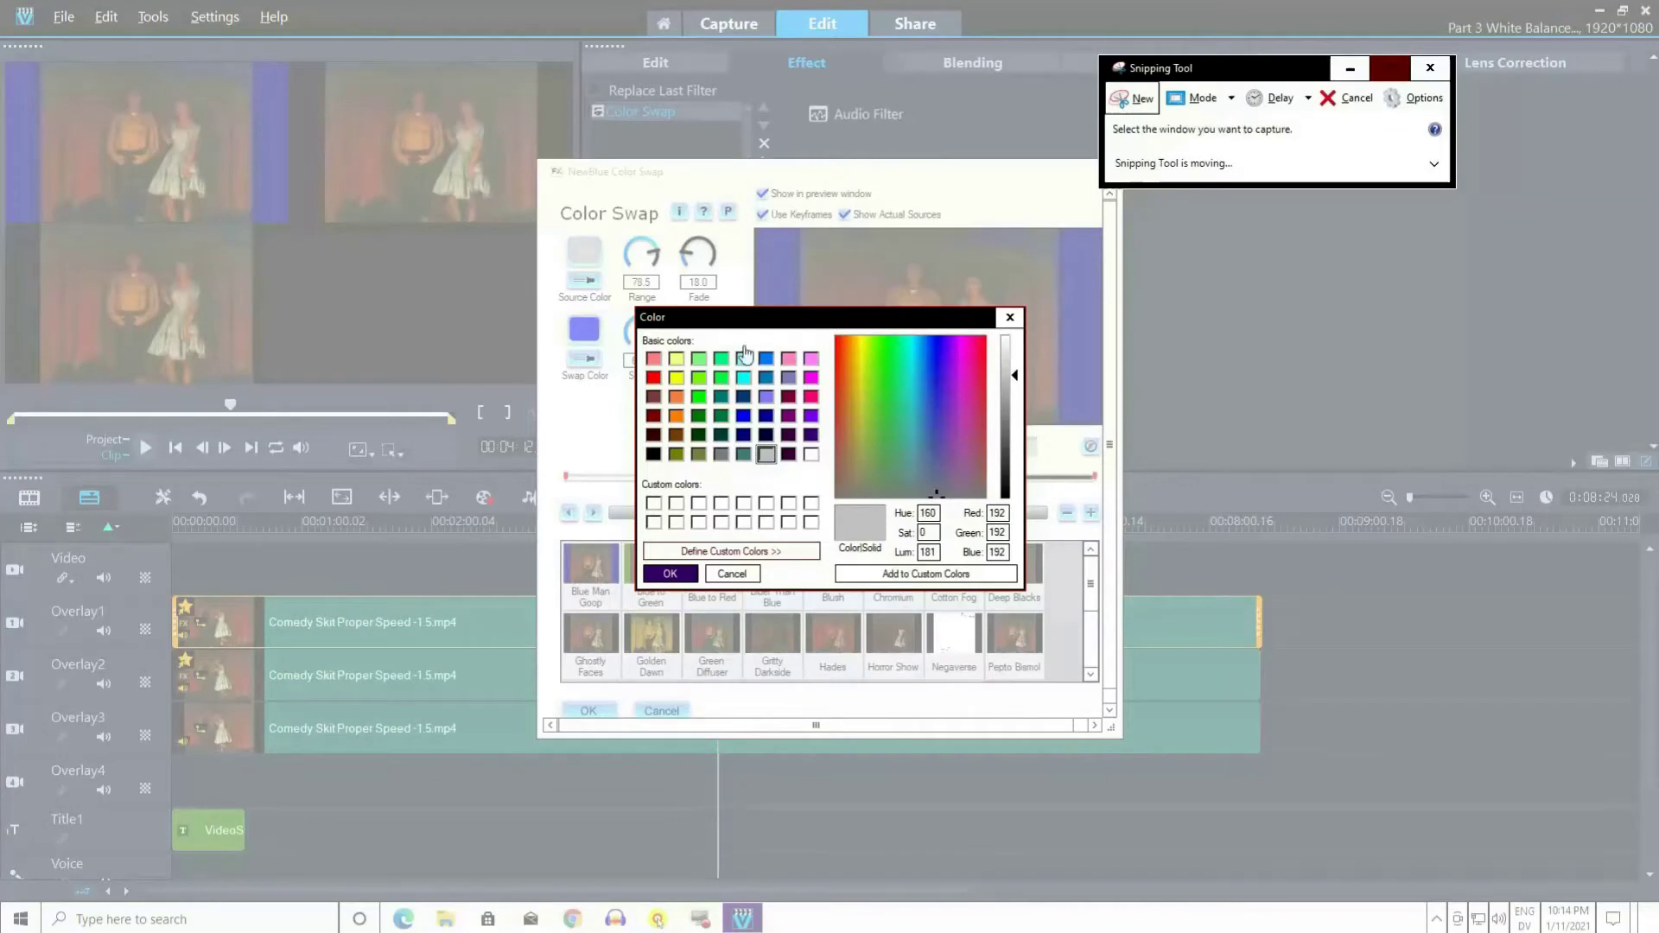
pyautogui.click(787, 442)
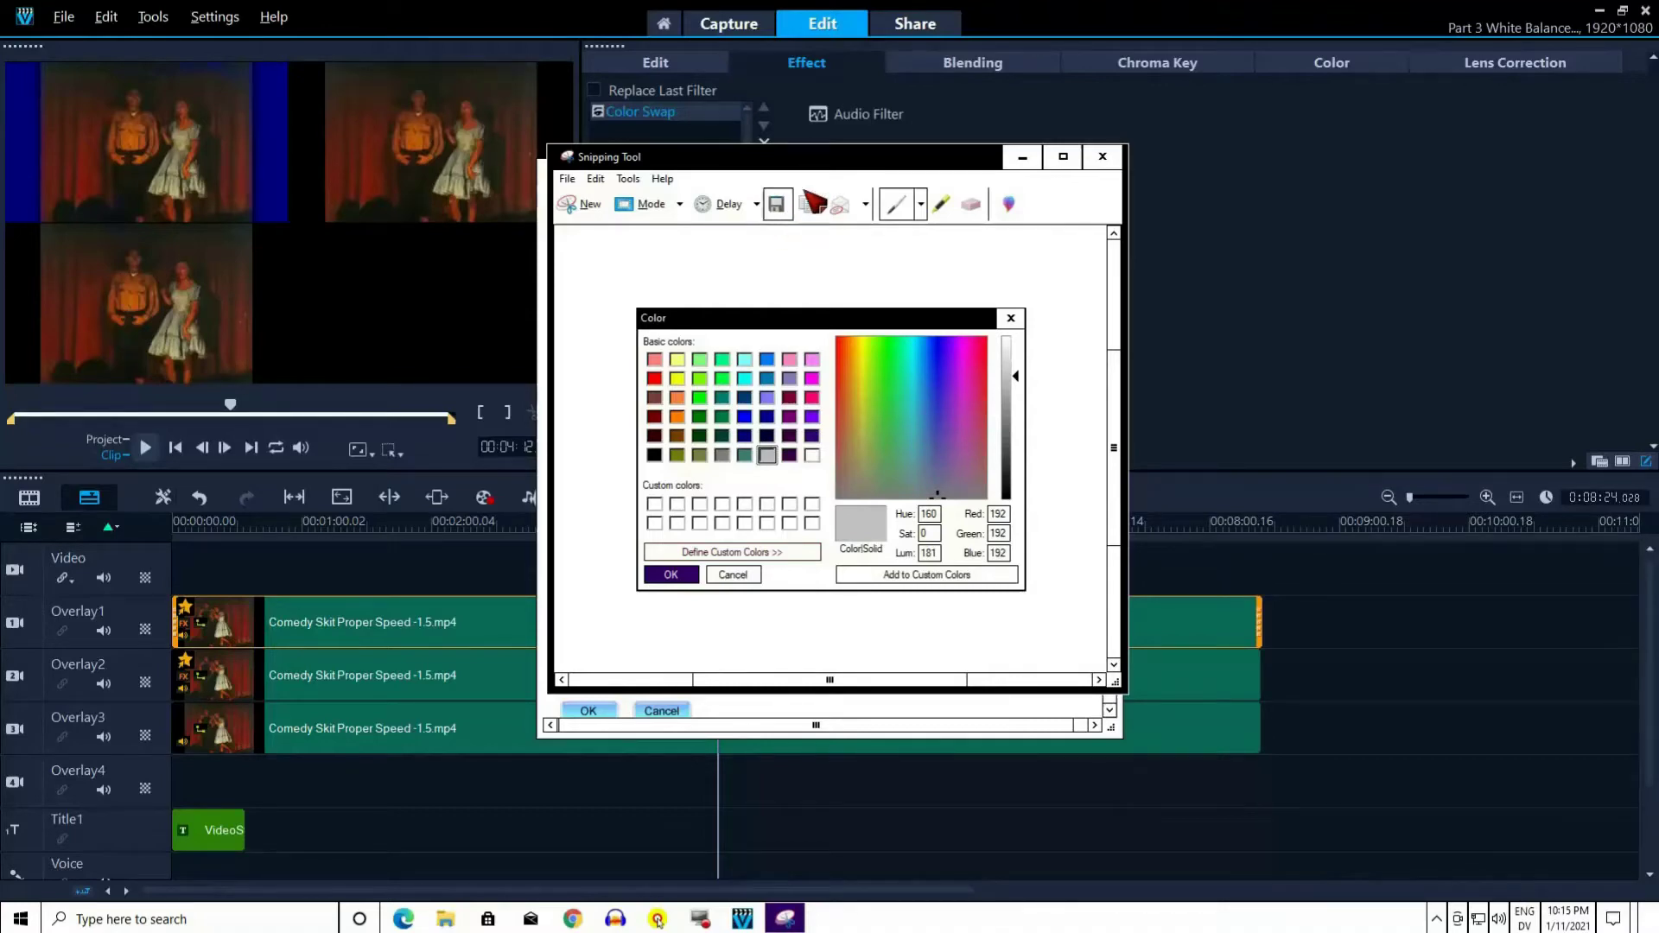
# - Save the captured snip to the Desktop as a PNG named "my color pallet"
pyautogui.moveTo(842, 163); pyautogui.dragTo(1294, 190)
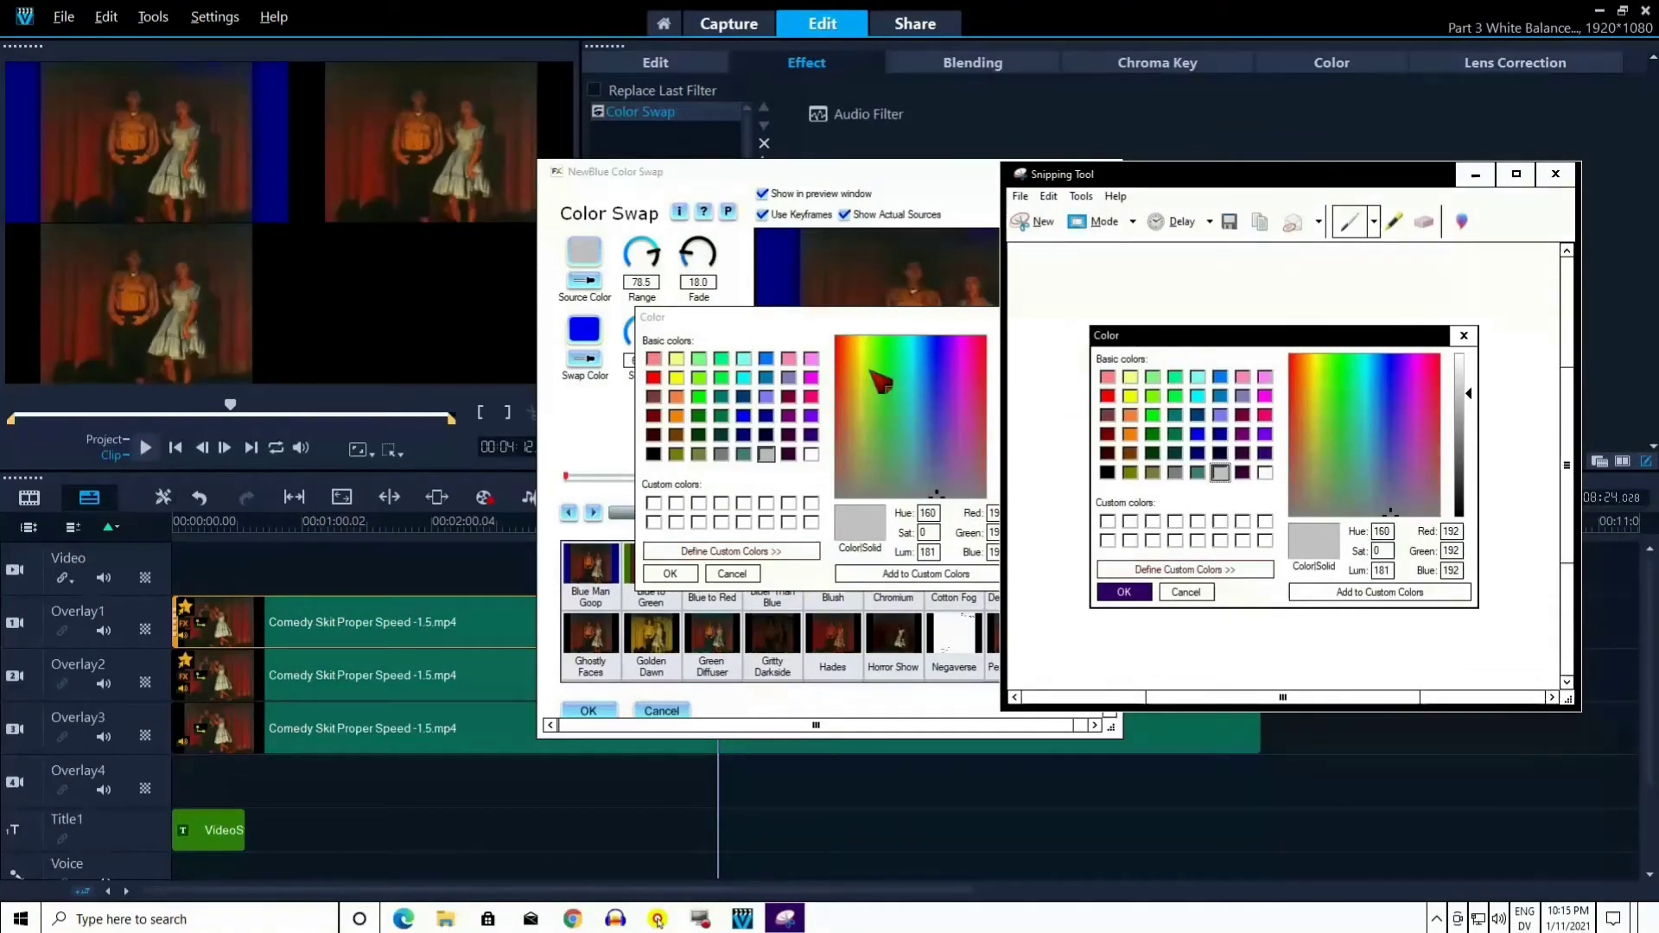
pyautogui.click(1239, 230)
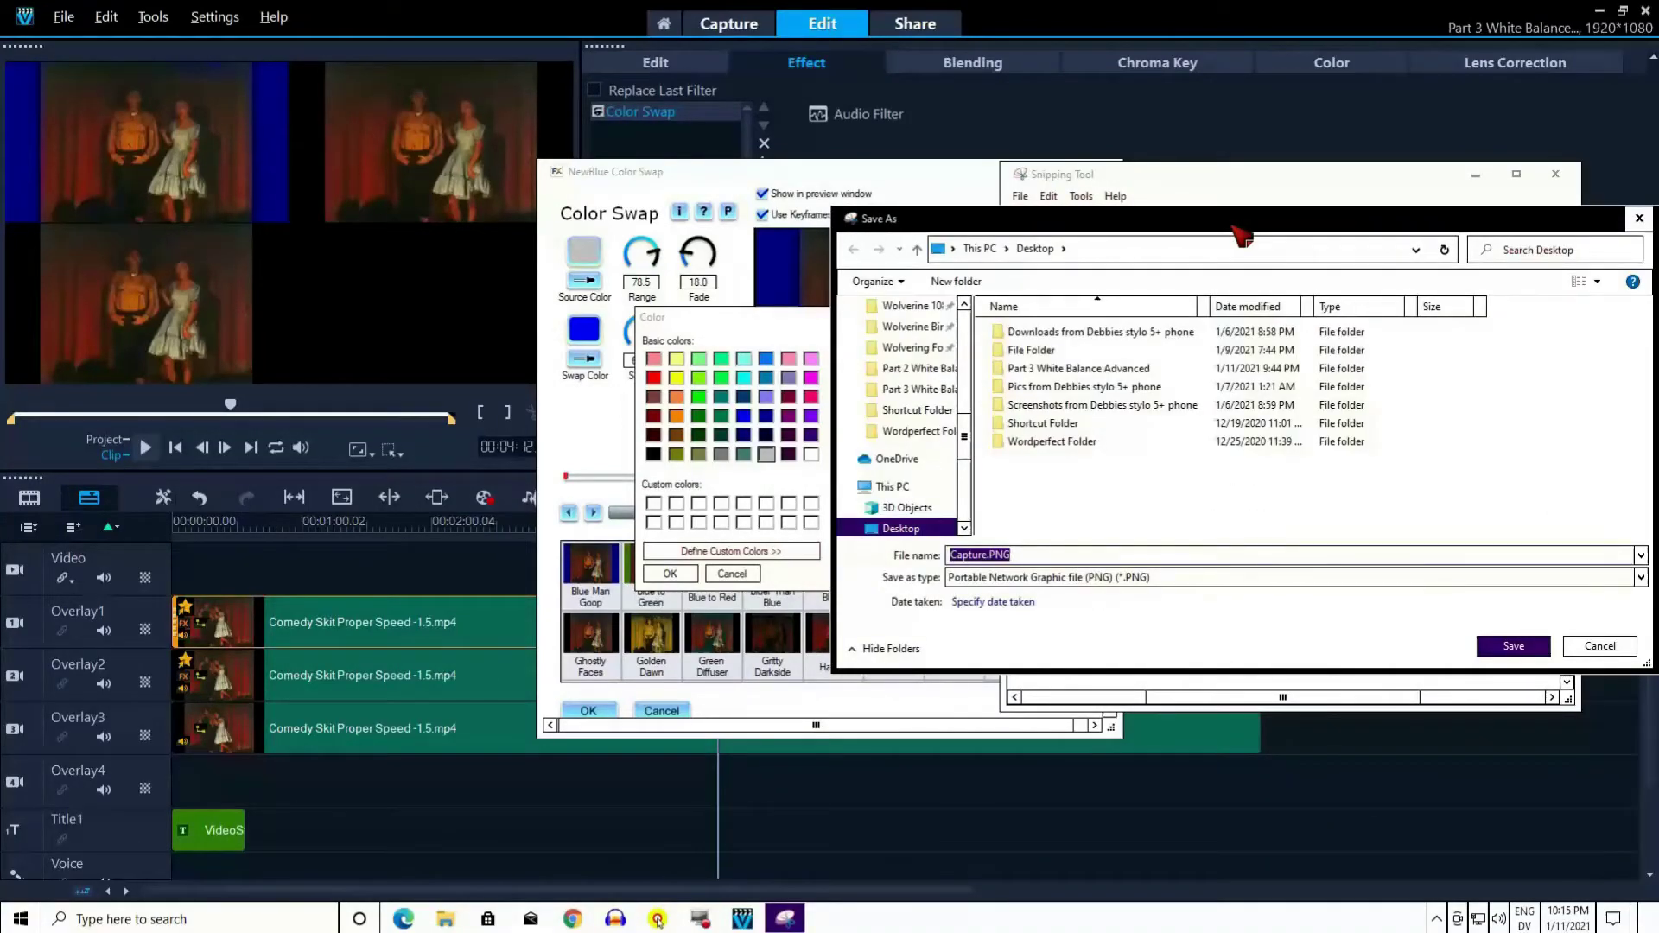
pyautogui.press('BackSpace')
pyautogui.write('my color pallet')
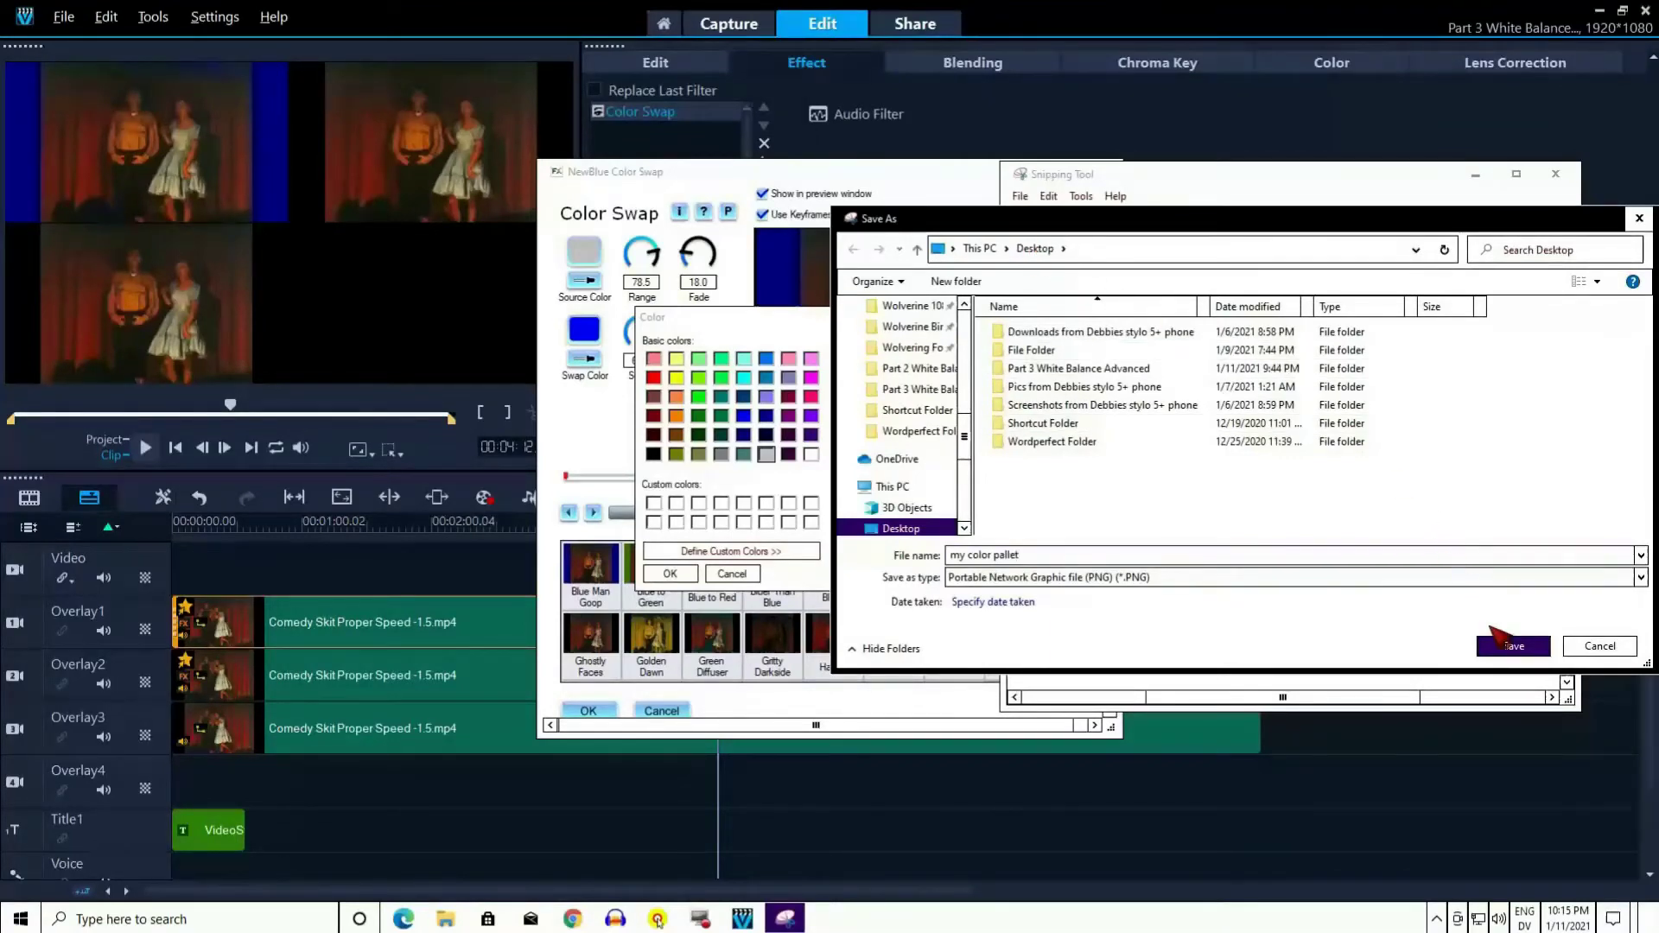
pyautogui.click(1513, 646)
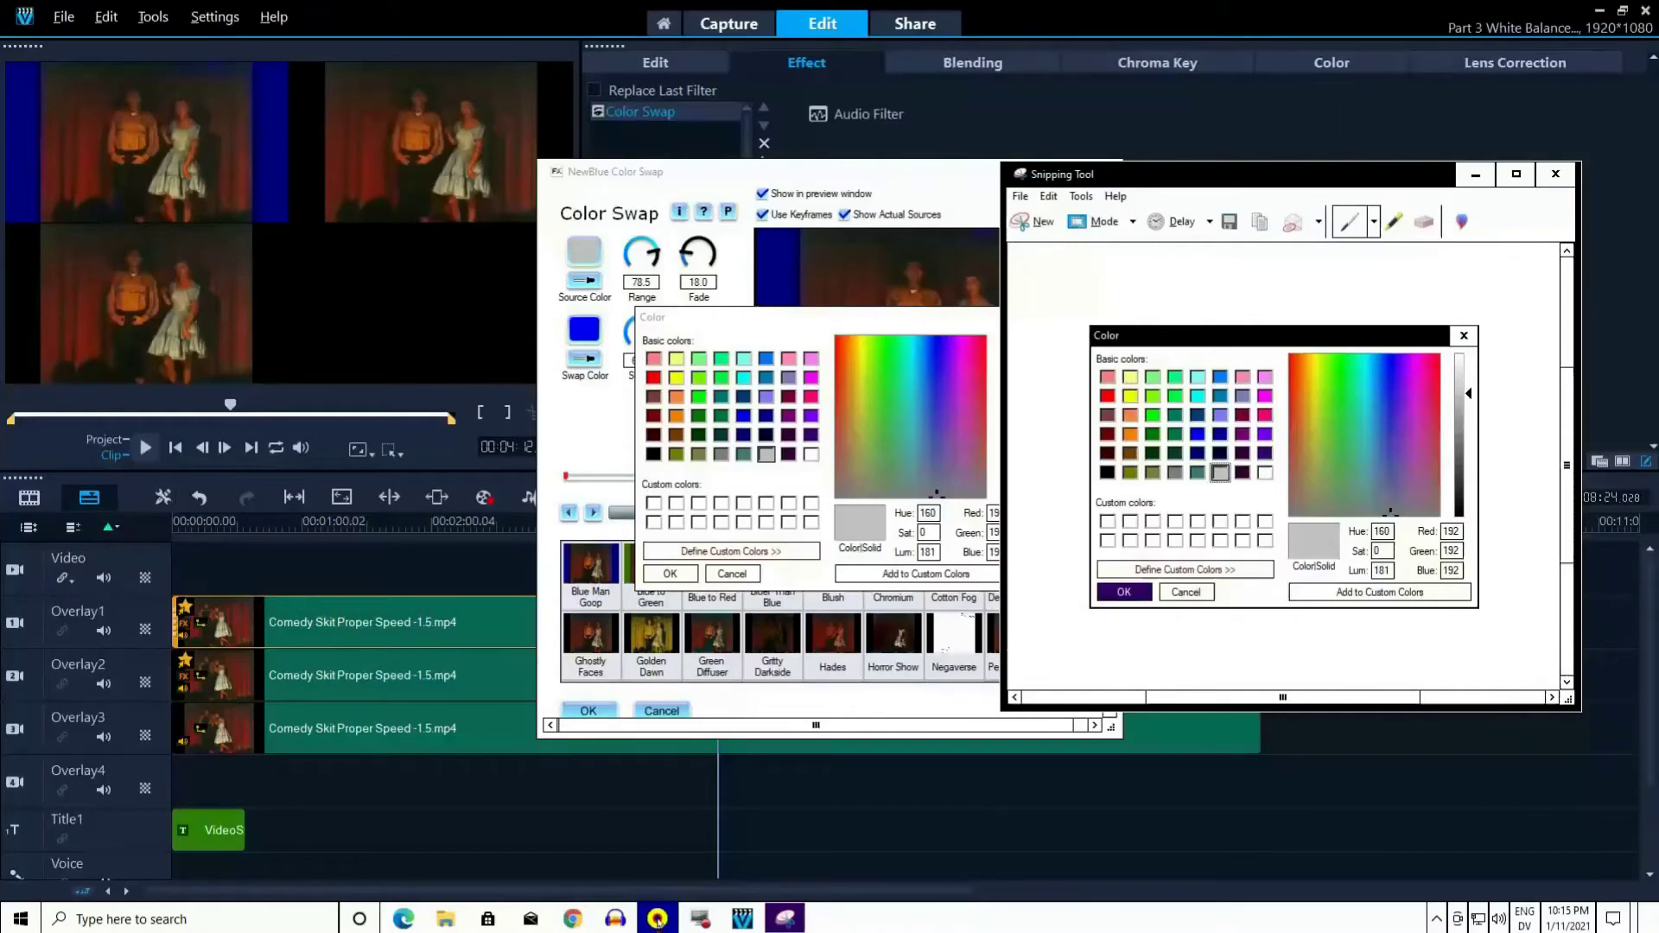
pyautogui.click(657, 920)
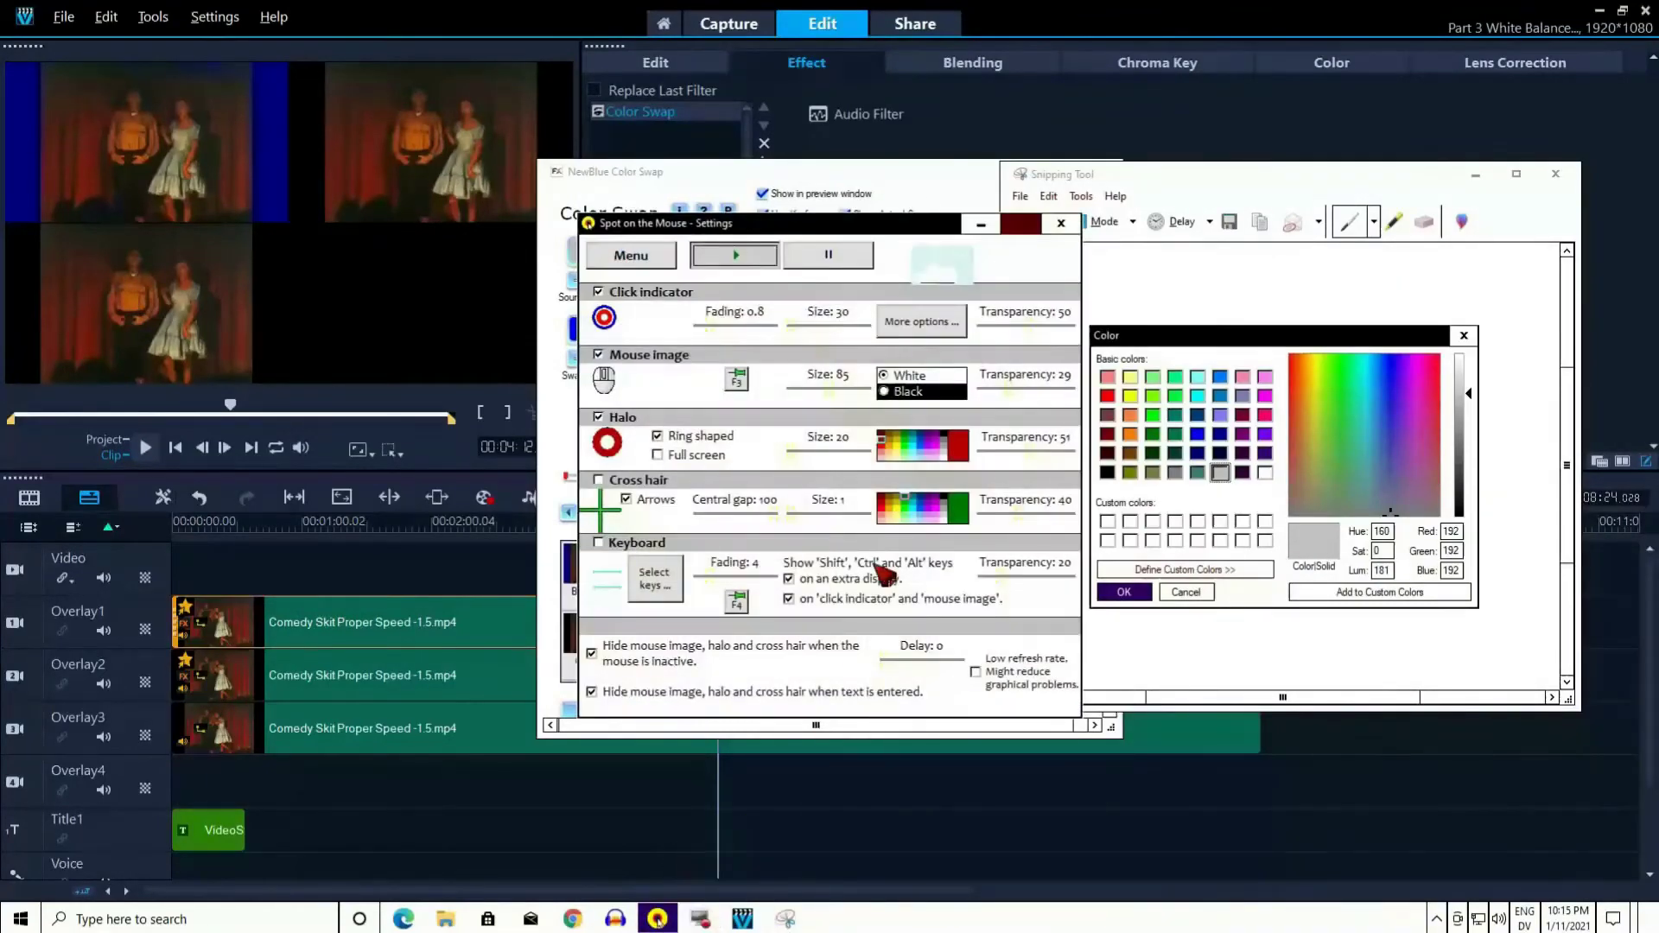
pyautogui.click(1061, 224)
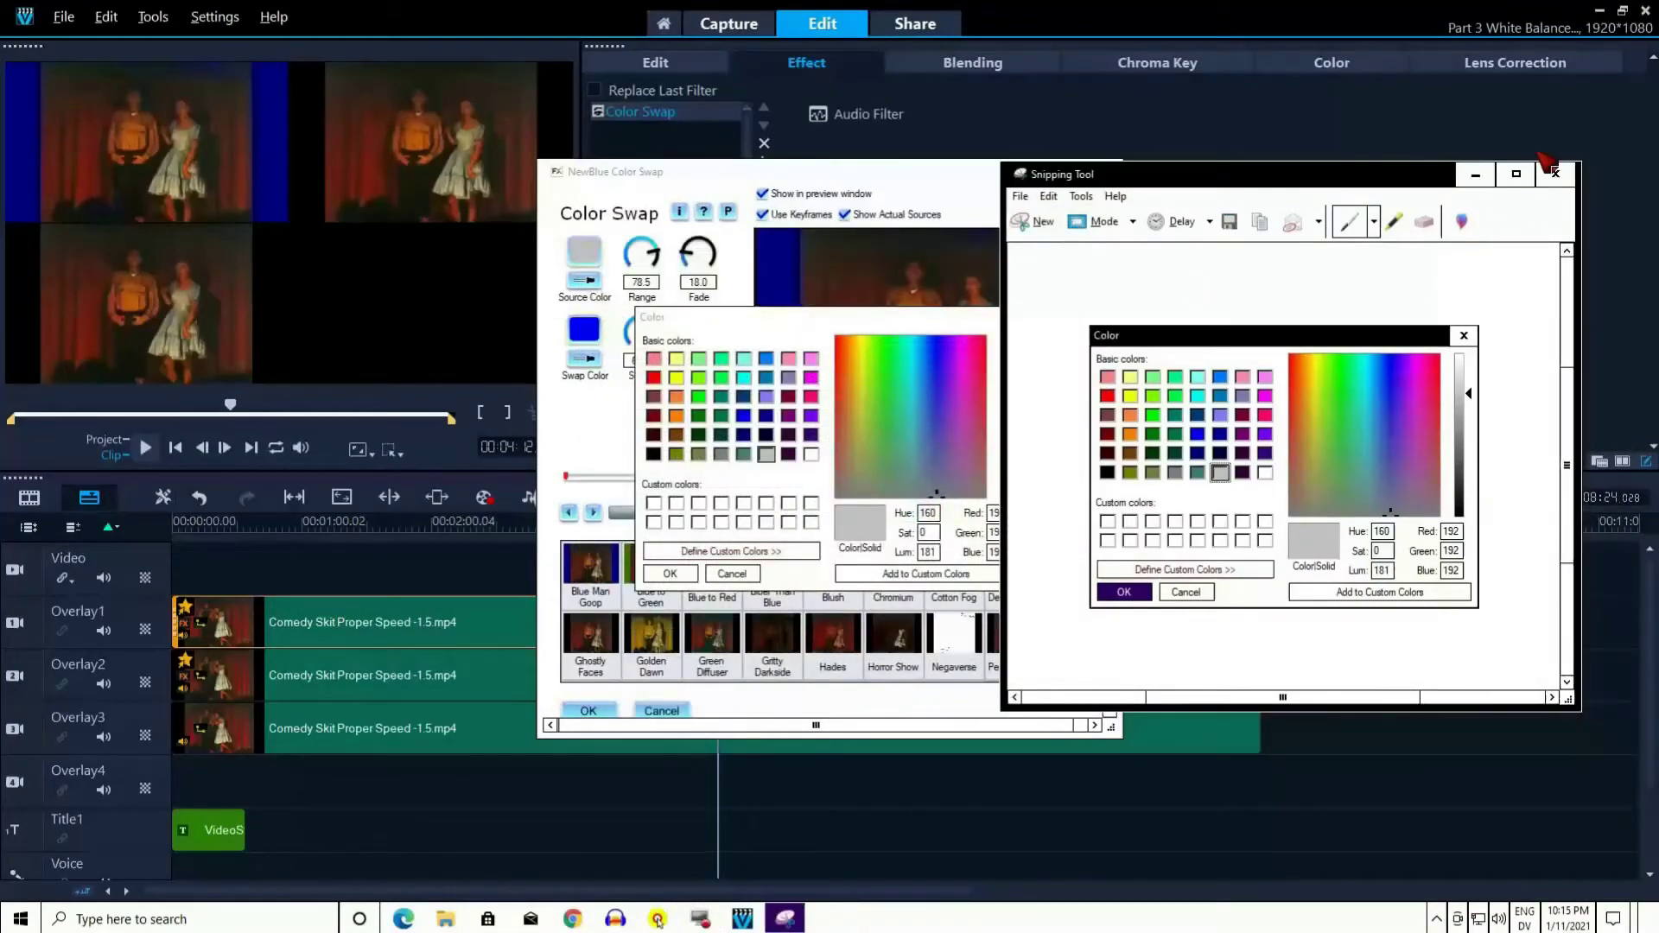
# - Close Snipping Tool and the open colour and filter dialogs, and remove the Color Swap filter from the Overlay1 clip
pyautogui.click(1553, 179)
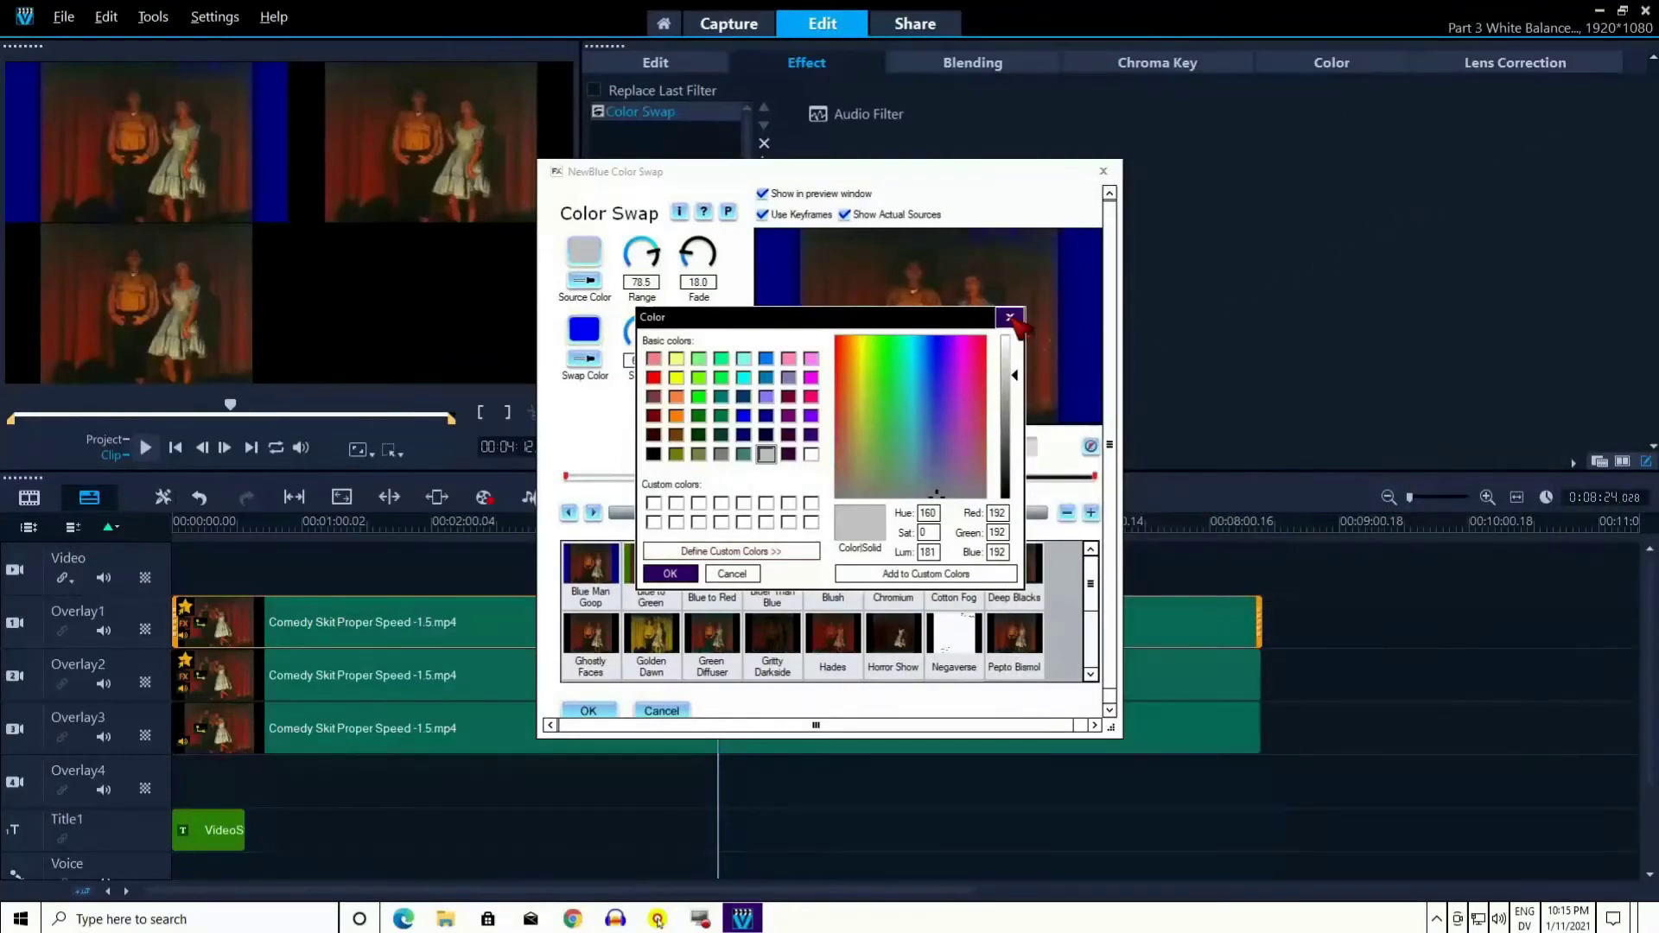
pyautogui.click(1004, 318)
pyautogui.click(1103, 171)
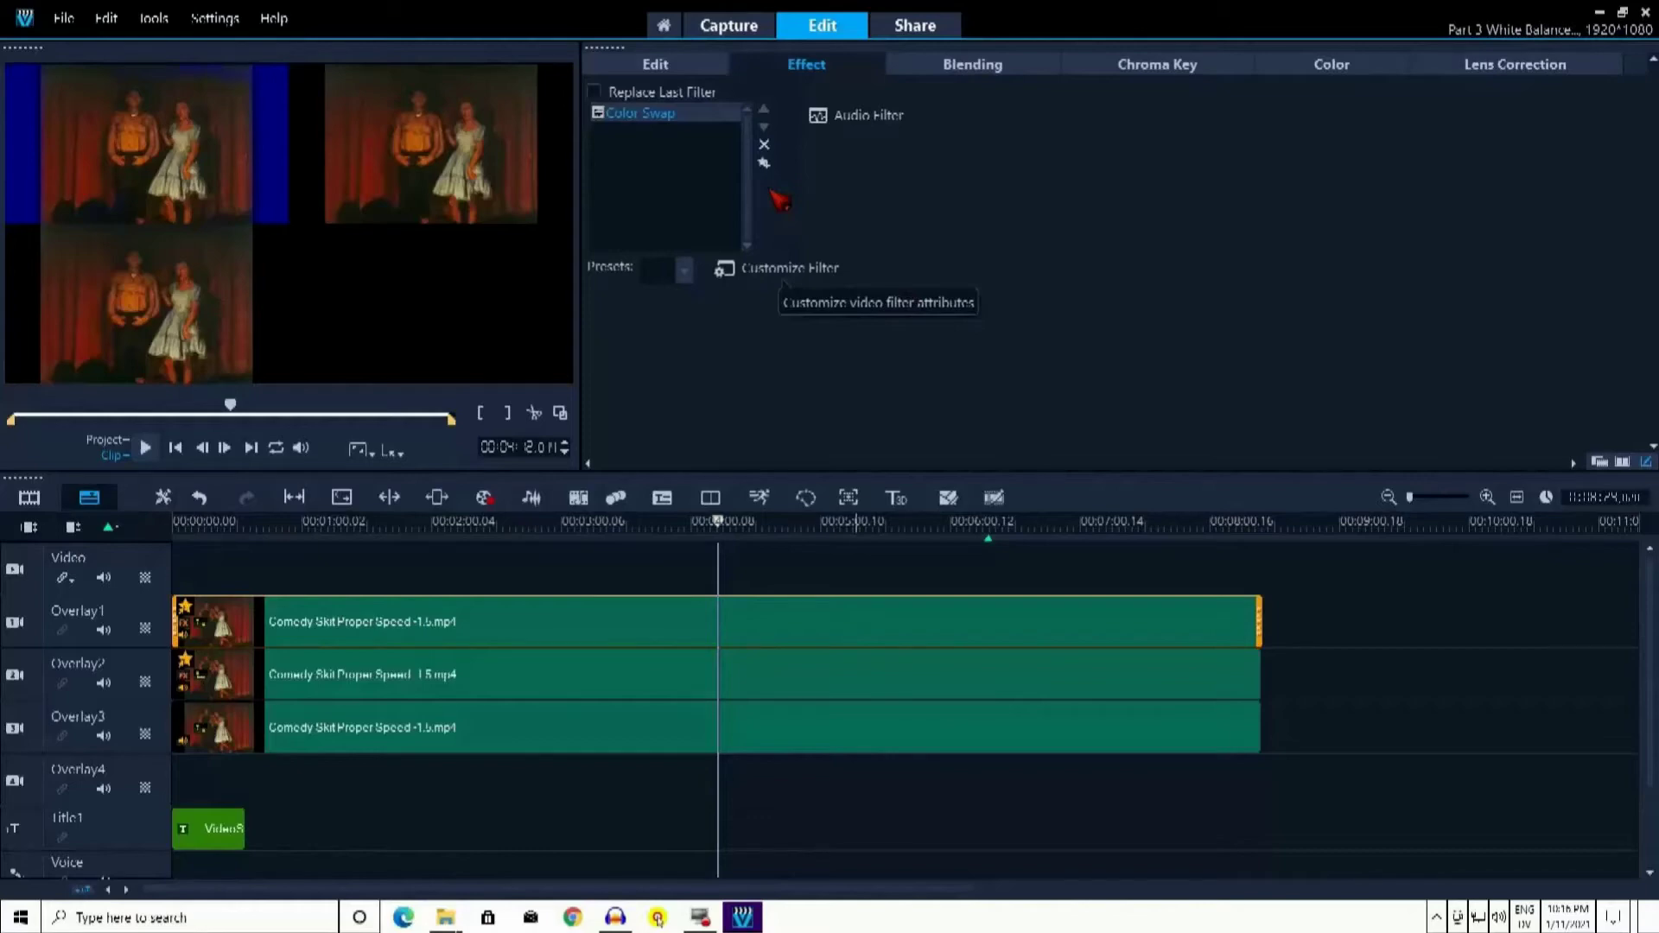
pyautogui.click(763, 144)
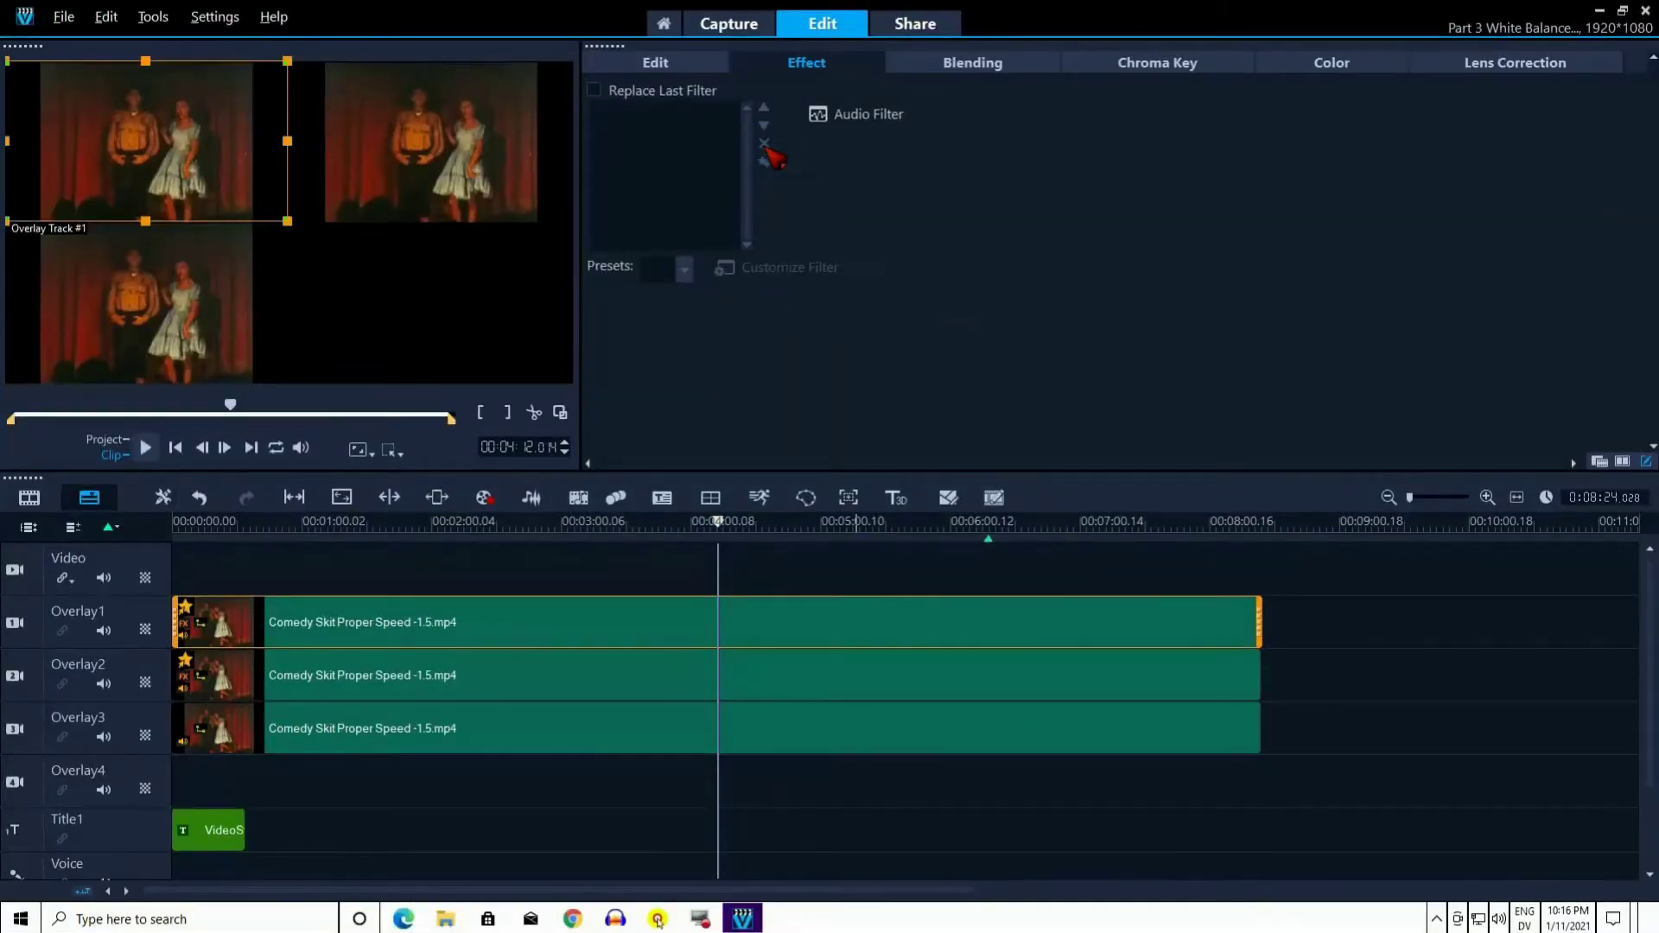
# - Place "my color pallet.PNG" from the Desktop on the Overlay4 track at about the two-minute mark, with the editor maximized again
pyautogui.click(1644, 10)
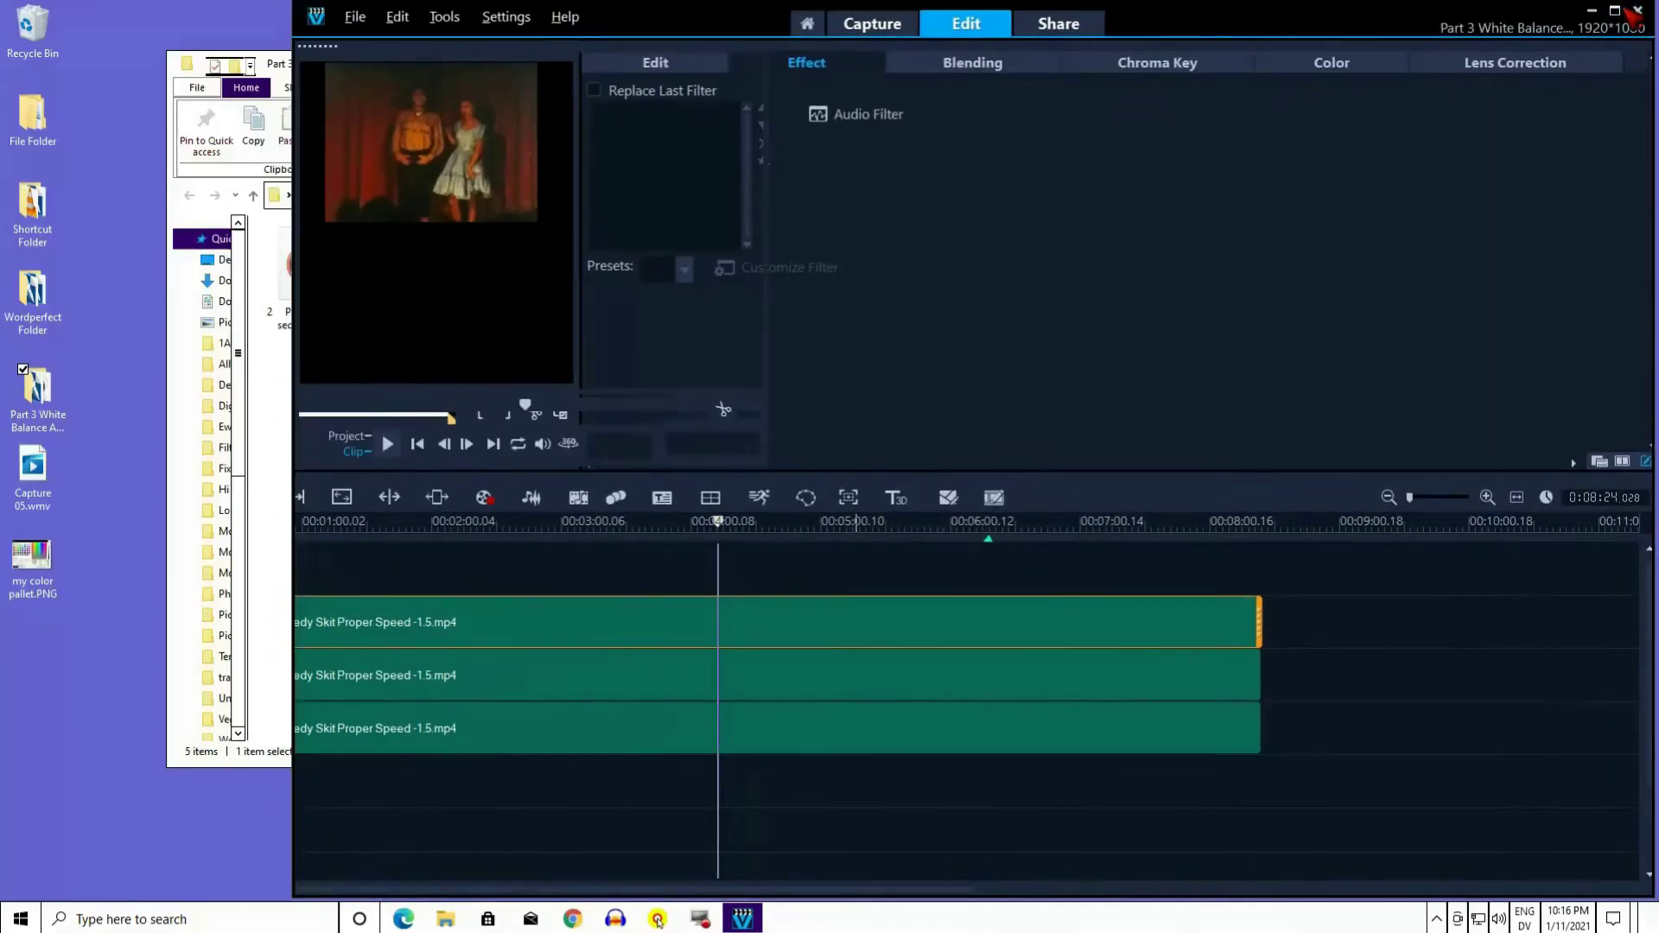
pyautogui.click(216, 432)
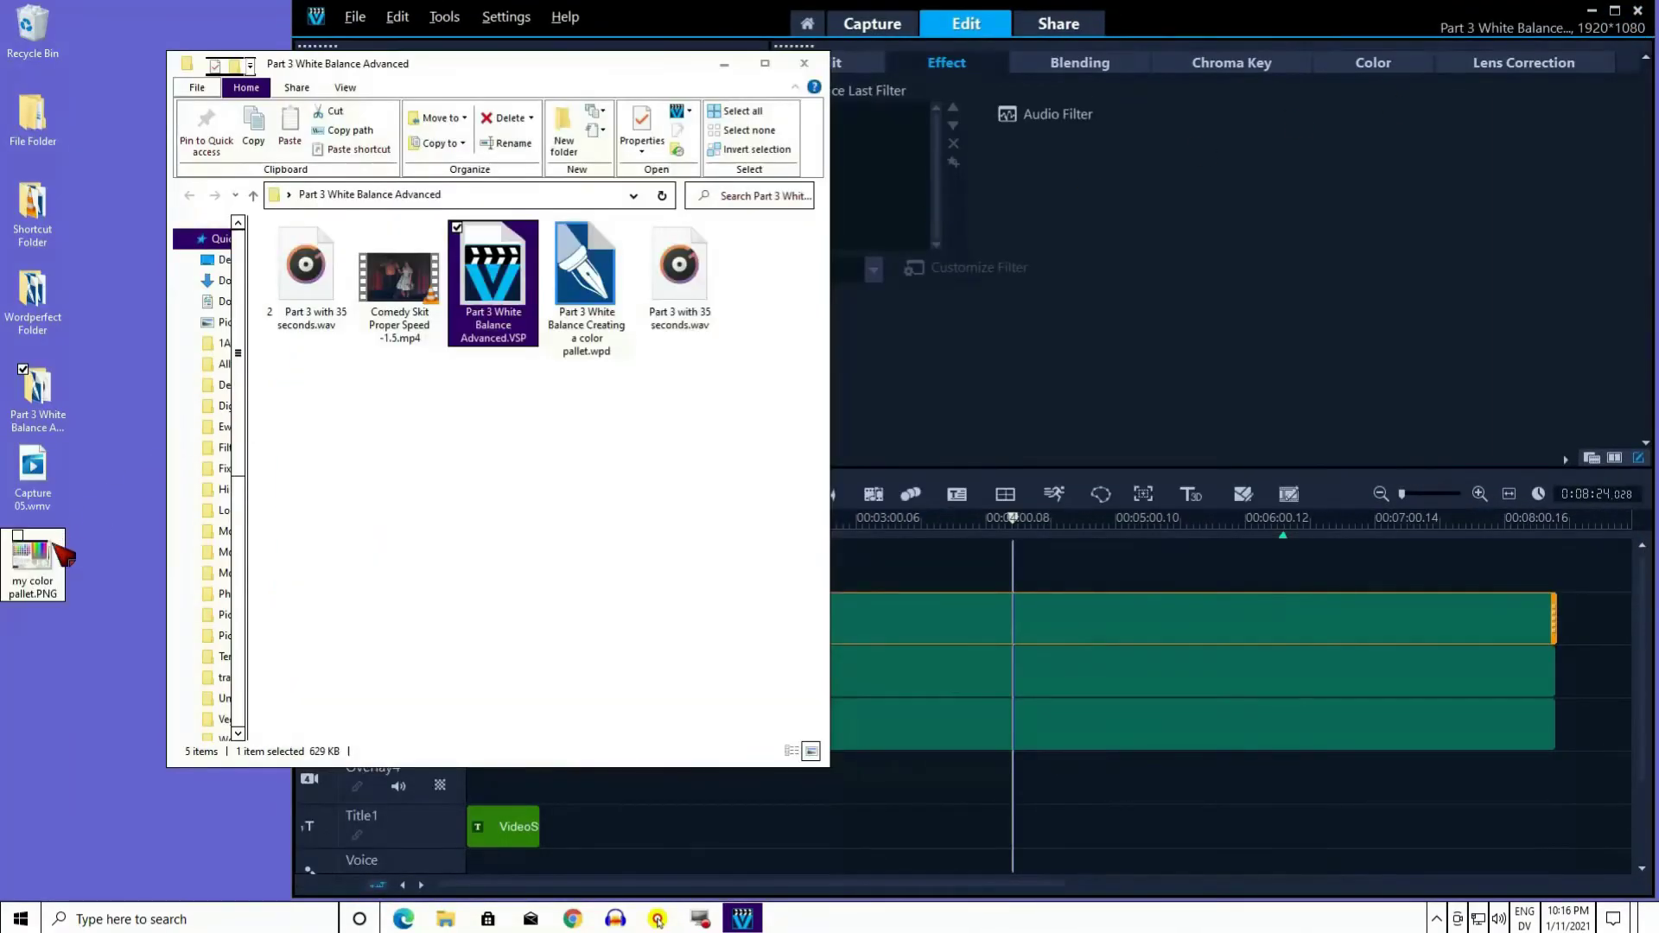
pyautogui.click(808, 68)
pyautogui.moveTo(33, 561); pyautogui.dragTo(734, 782)
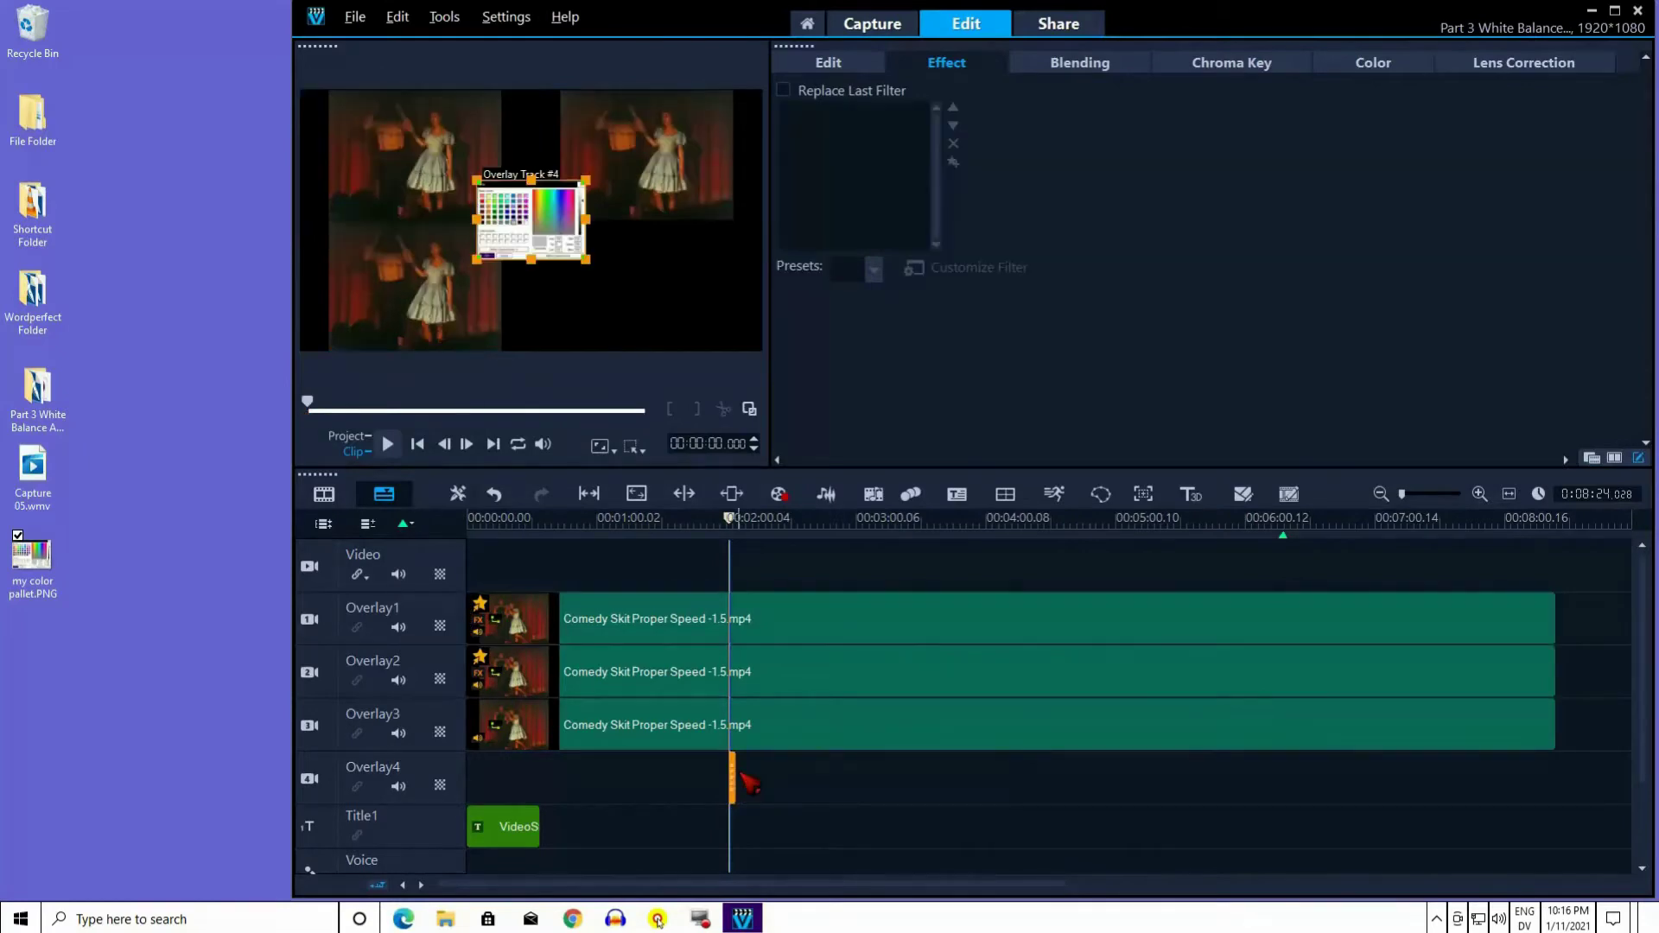
pyautogui.click(1613, 10)
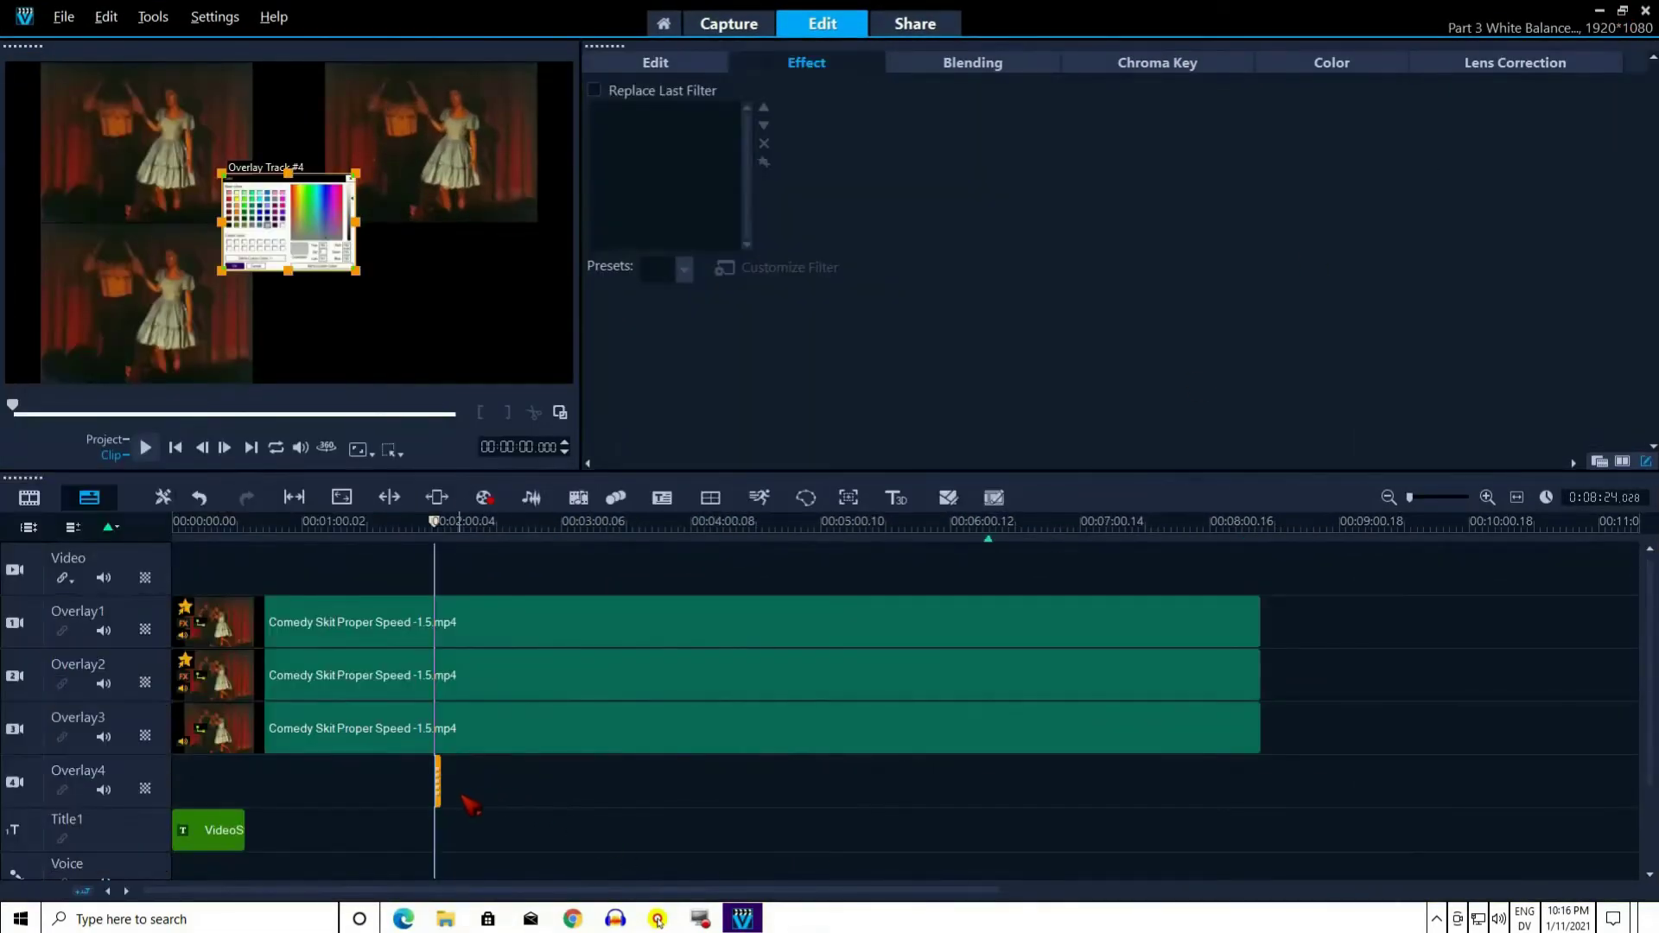
# - Position the palette image at the start of the Overlay4 track and extend it to the end of the comedy skit clips
pyautogui.click(437, 781)
pyautogui.moveTo(442, 778); pyautogui.dragTo(1262, 791)
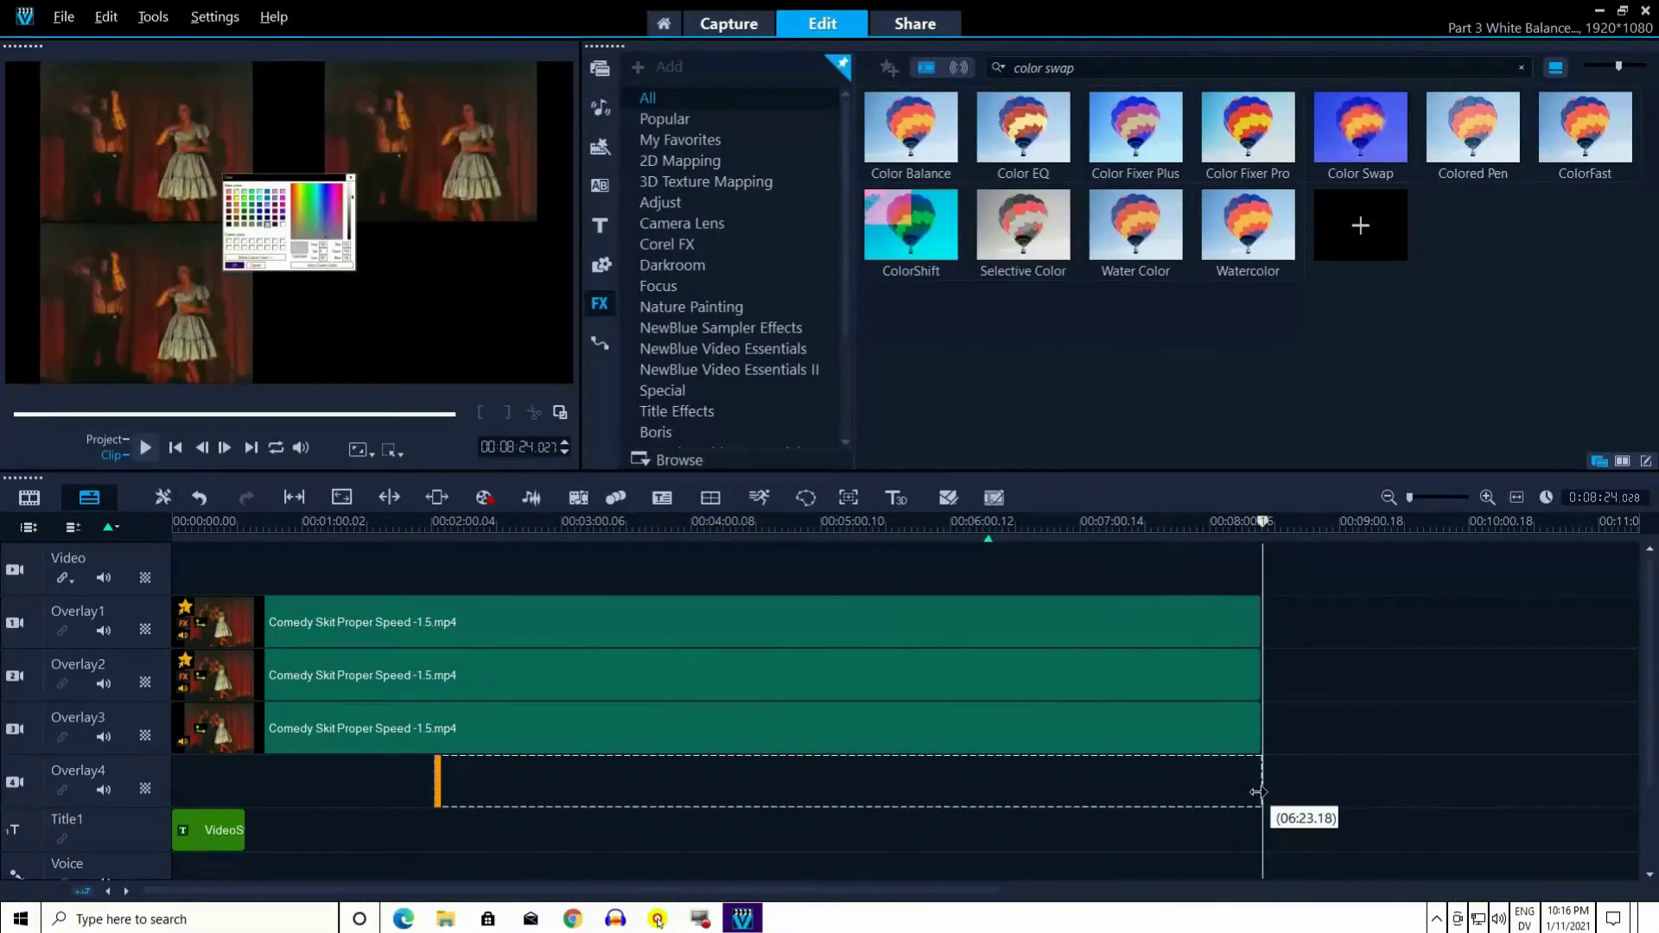
pyautogui.rightClick(22, 785)
pyautogui.click(54, 767)
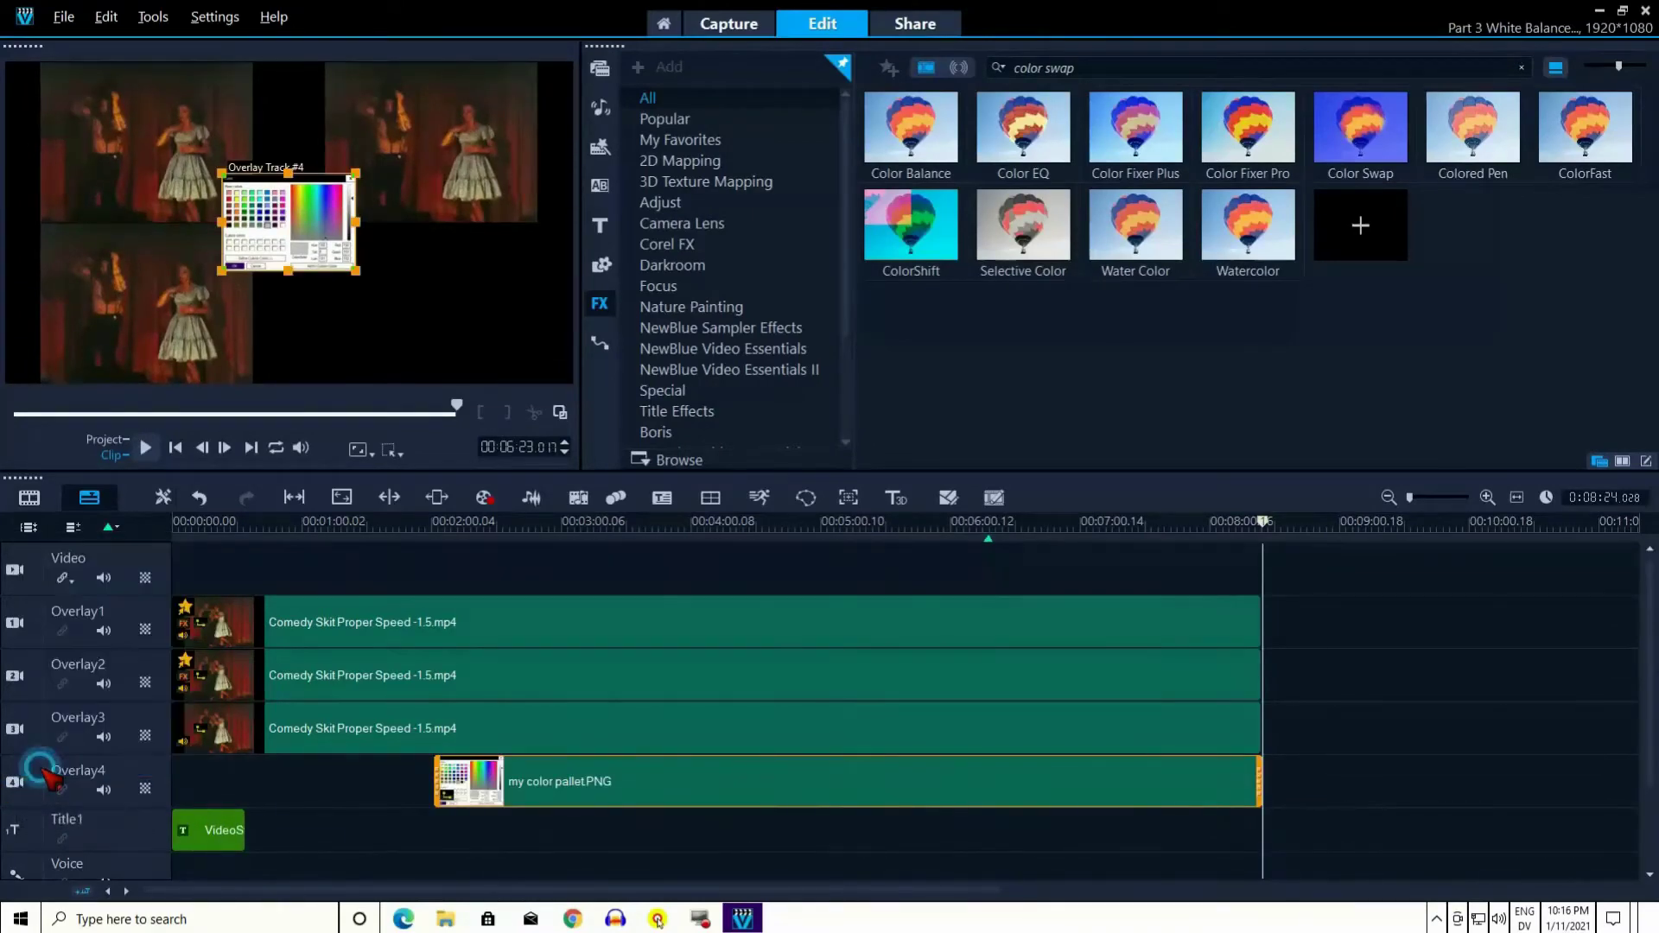
pyautogui.click(635, 504)
pyautogui.click(910, 507)
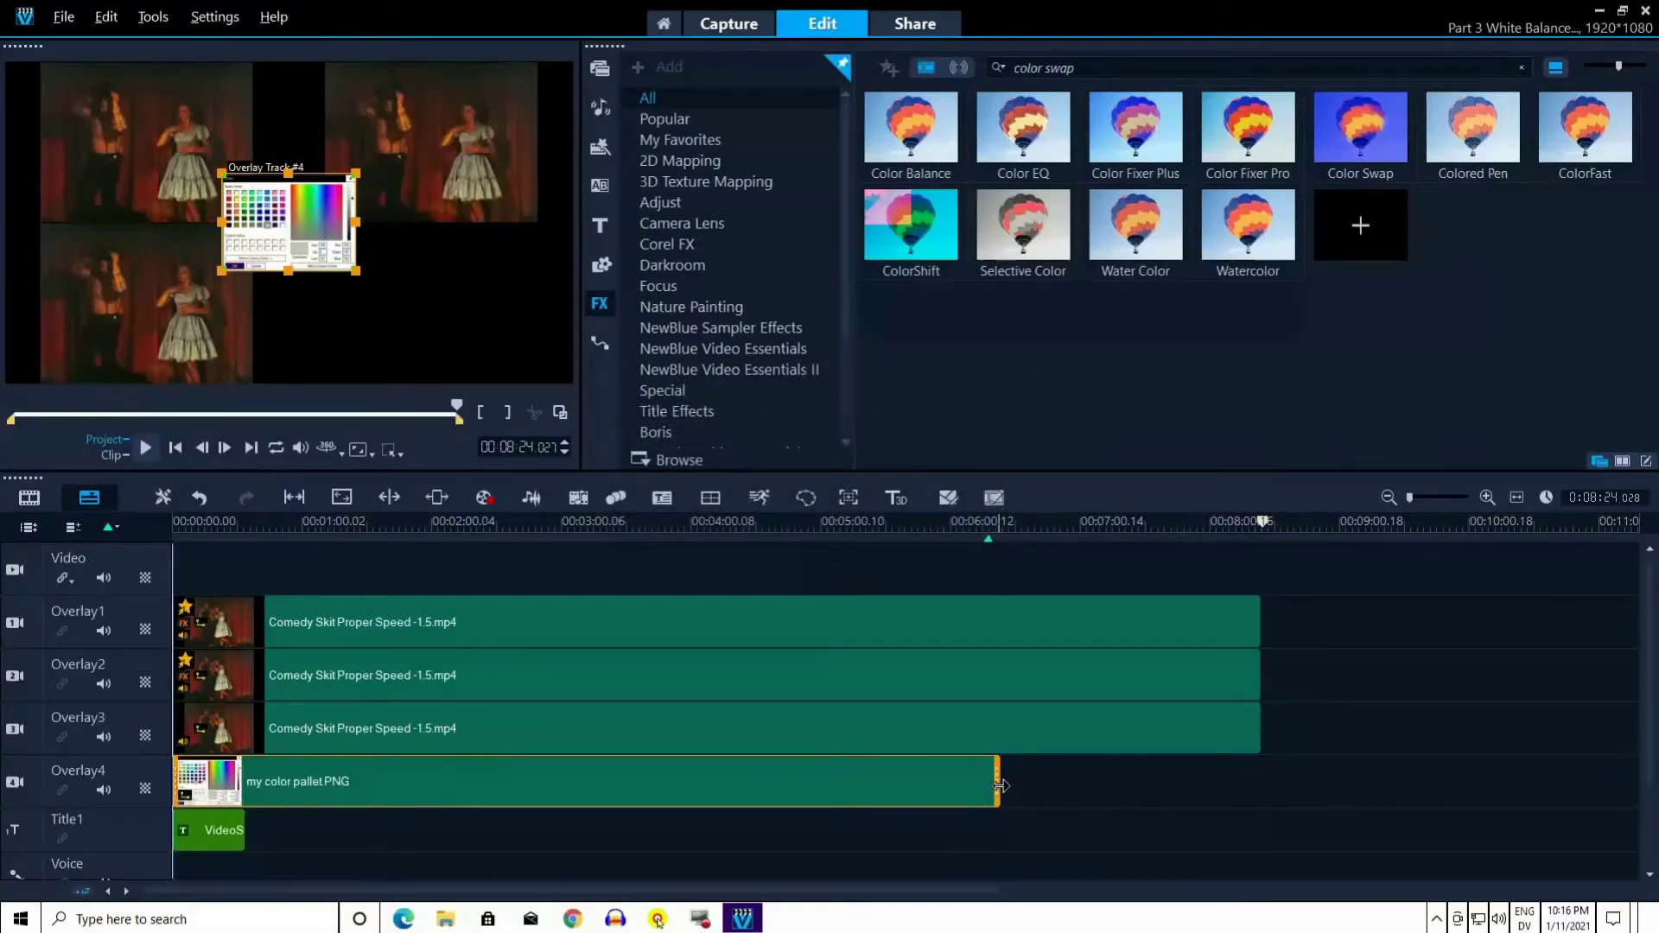
pyautogui.moveTo(1003, 783); pyautogui.dragTo(229, 439)
# - Anchor the palette image at the bottom right of the preview and enlarge it to fill the empty quadrant
pyautogui.click(279, 209)
pyautogui.rightClick(282, 213)
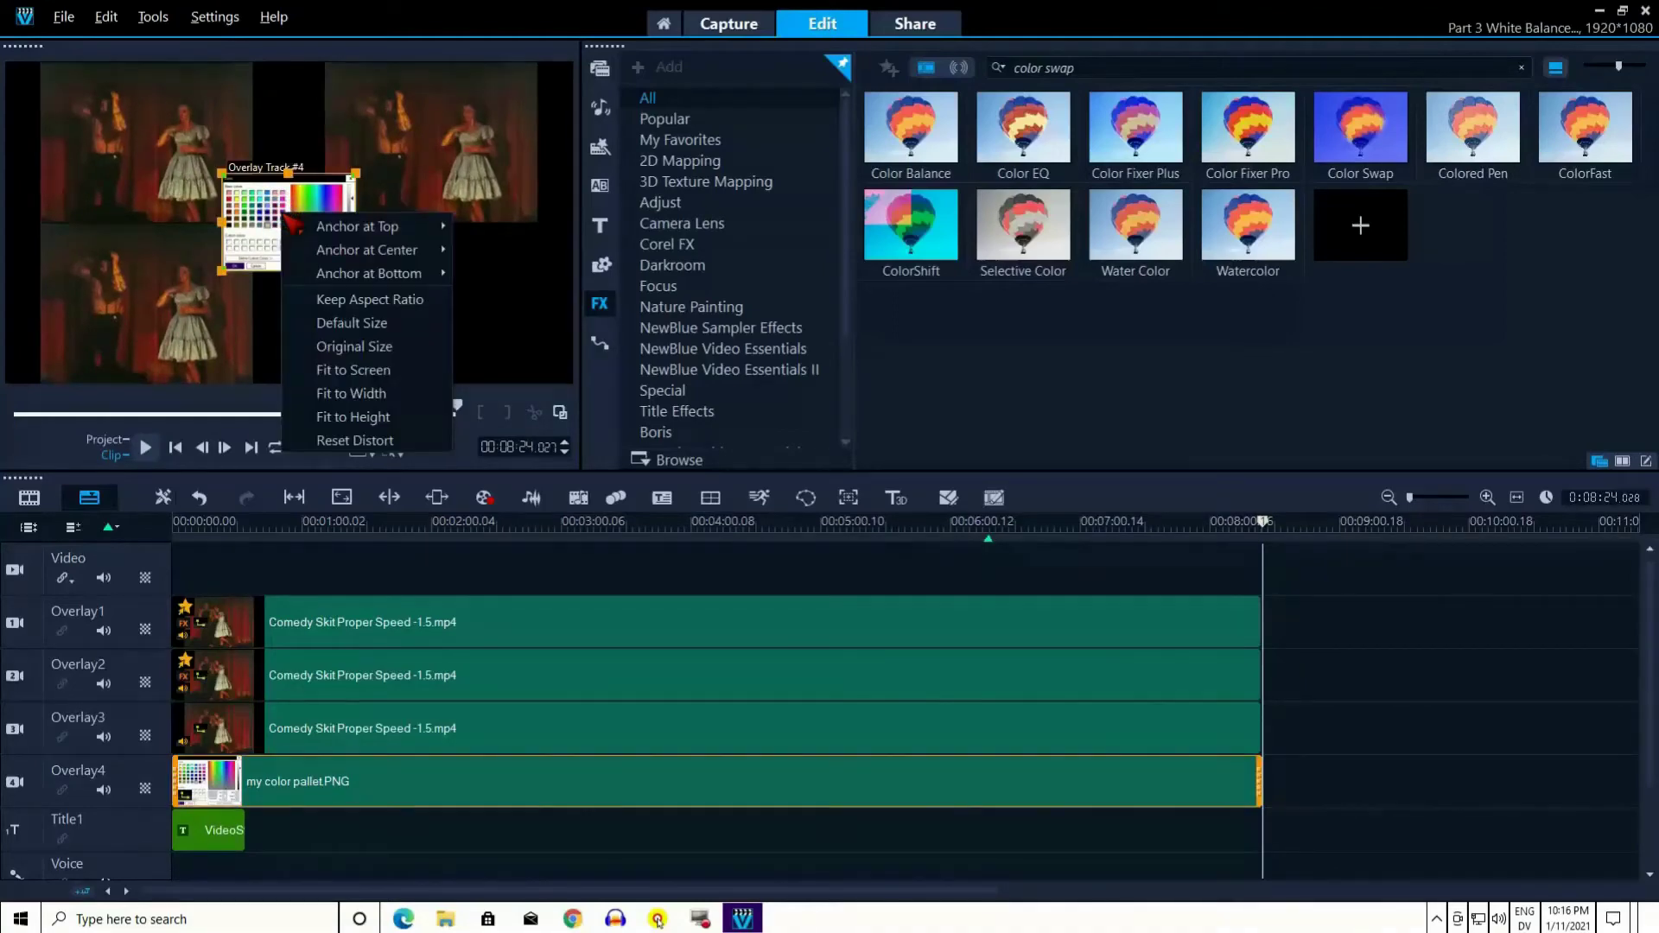
pyautogui.moveTo(371, 273)
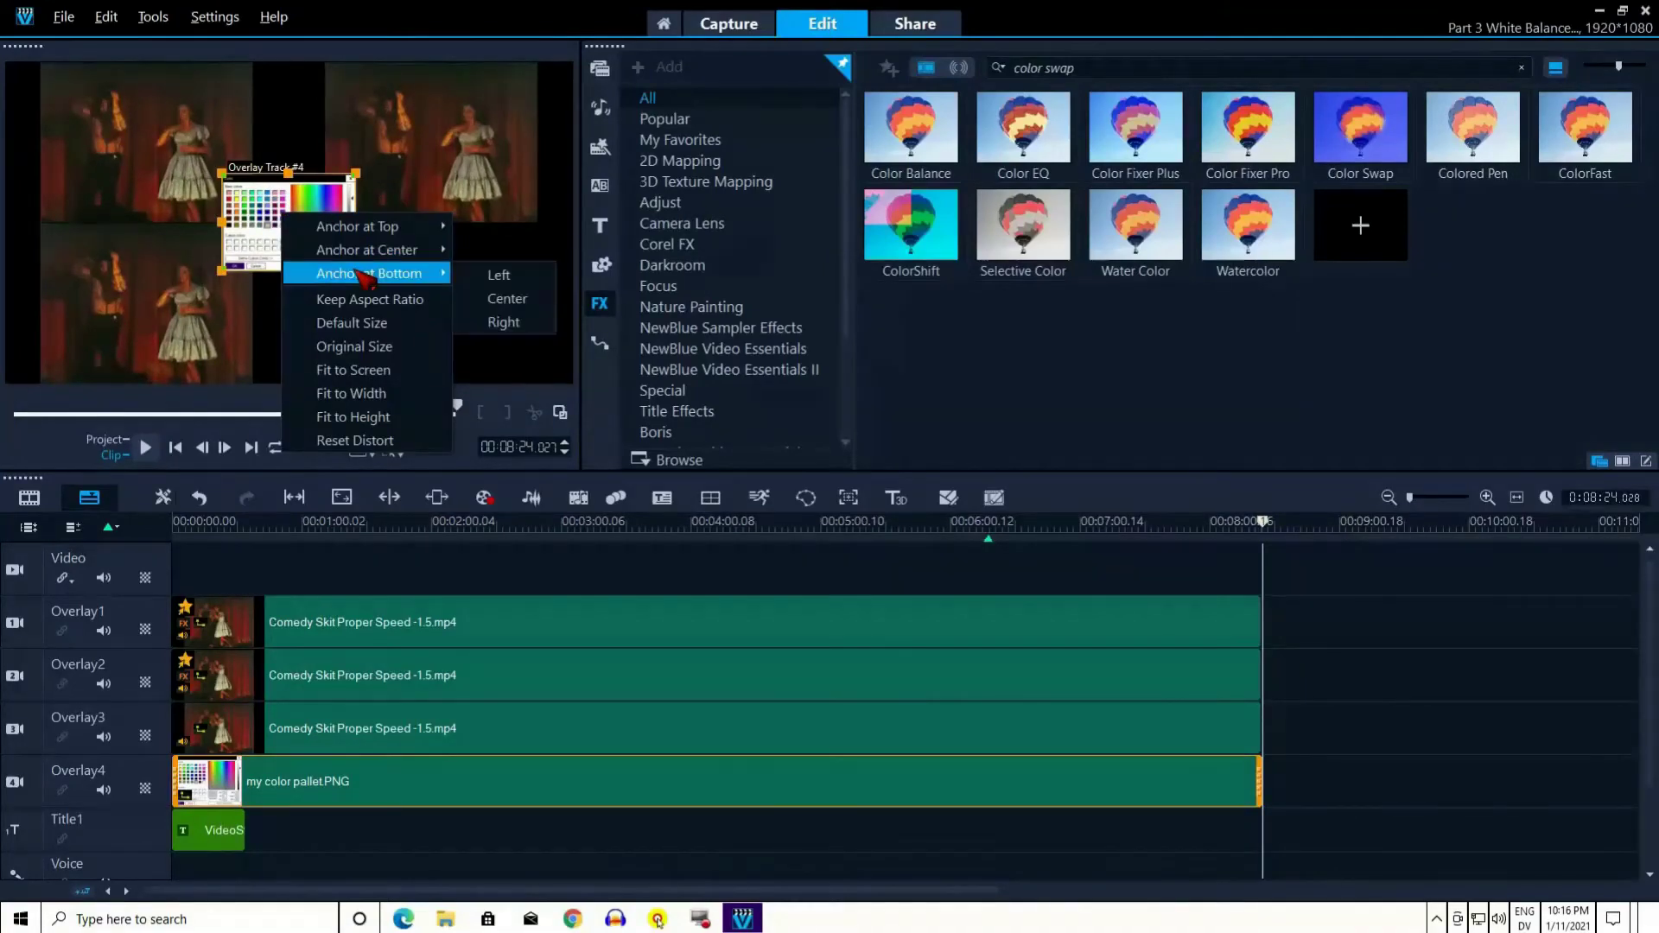
pyautogui.click(512, 321)
pyautogui.moveTo(439, 334); pyautogui.dragTo(270, 333)
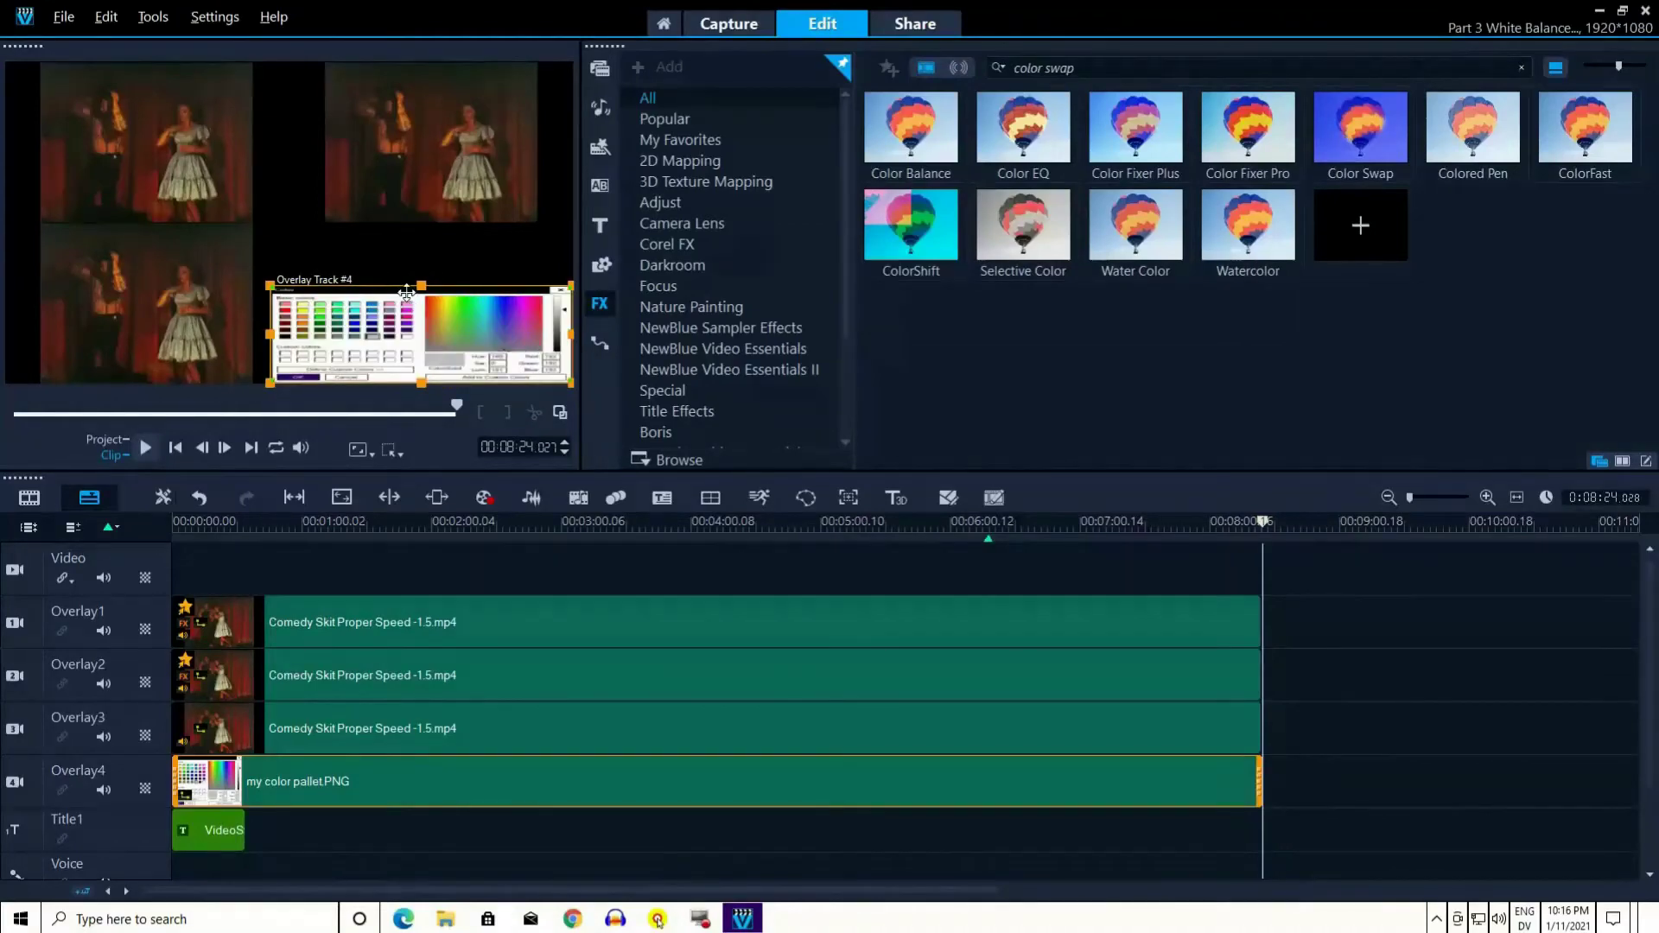
pyautogui.moveTo(421, 286); pyautogui.dragTo(427, 235)
# - Turn on White Balance for the Overlay1 clip and apply the first light-source preset
pyautogui.doubleClick(693, 619)
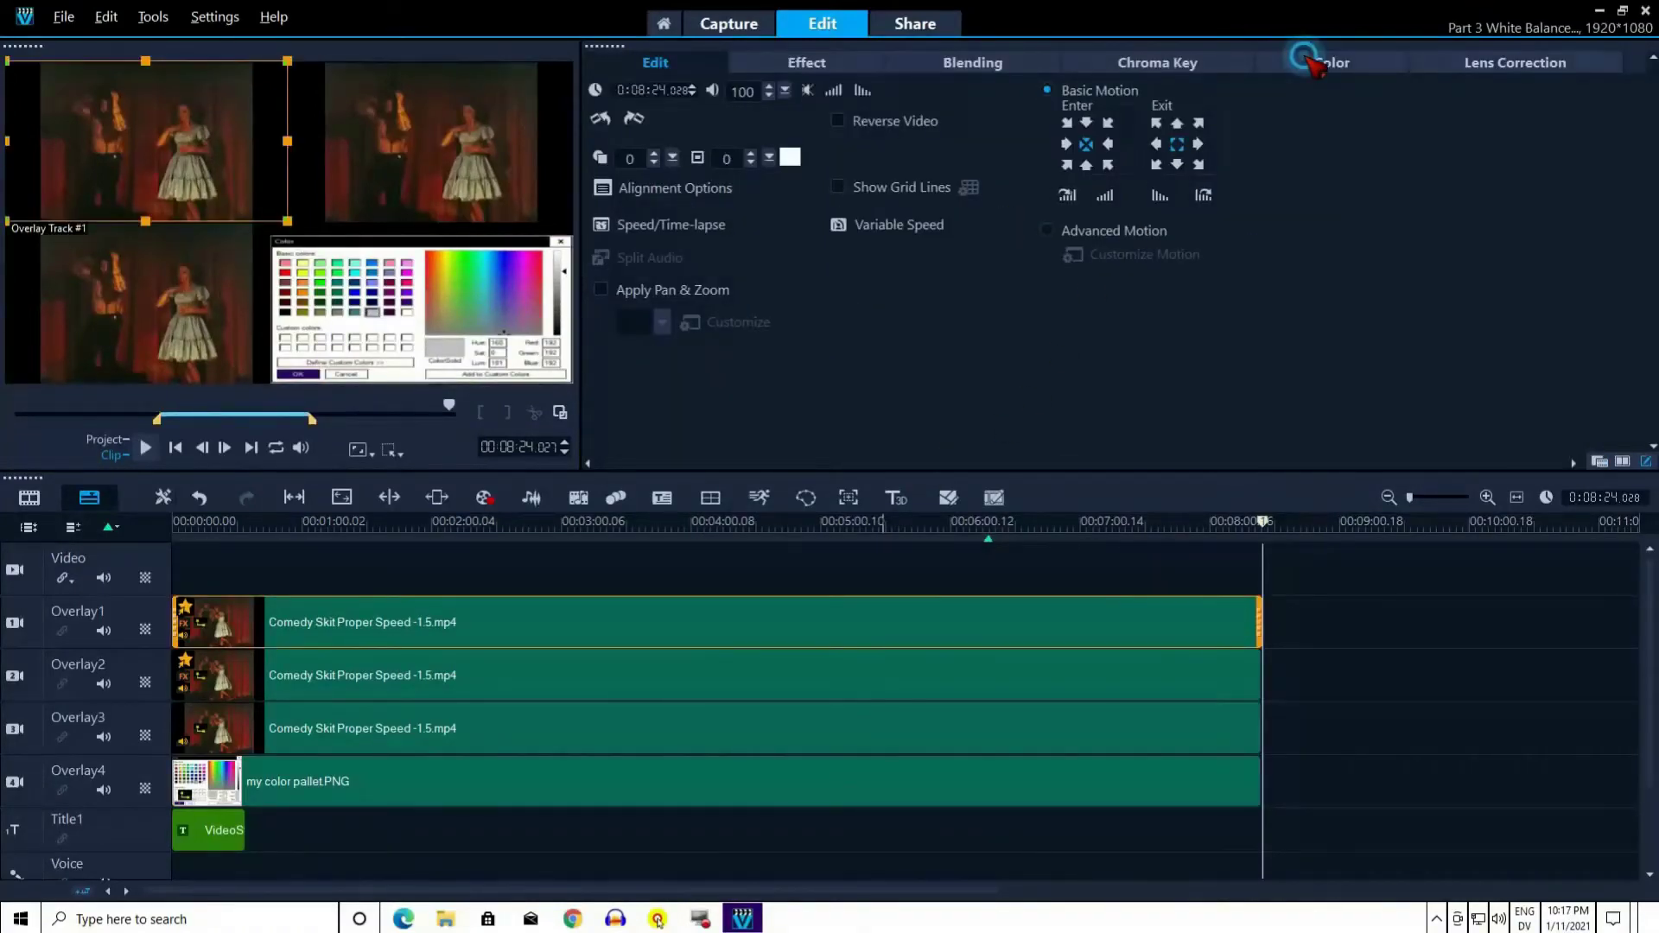
pyautogui.click(1326, 62)
pyautogui.click(664, 154)
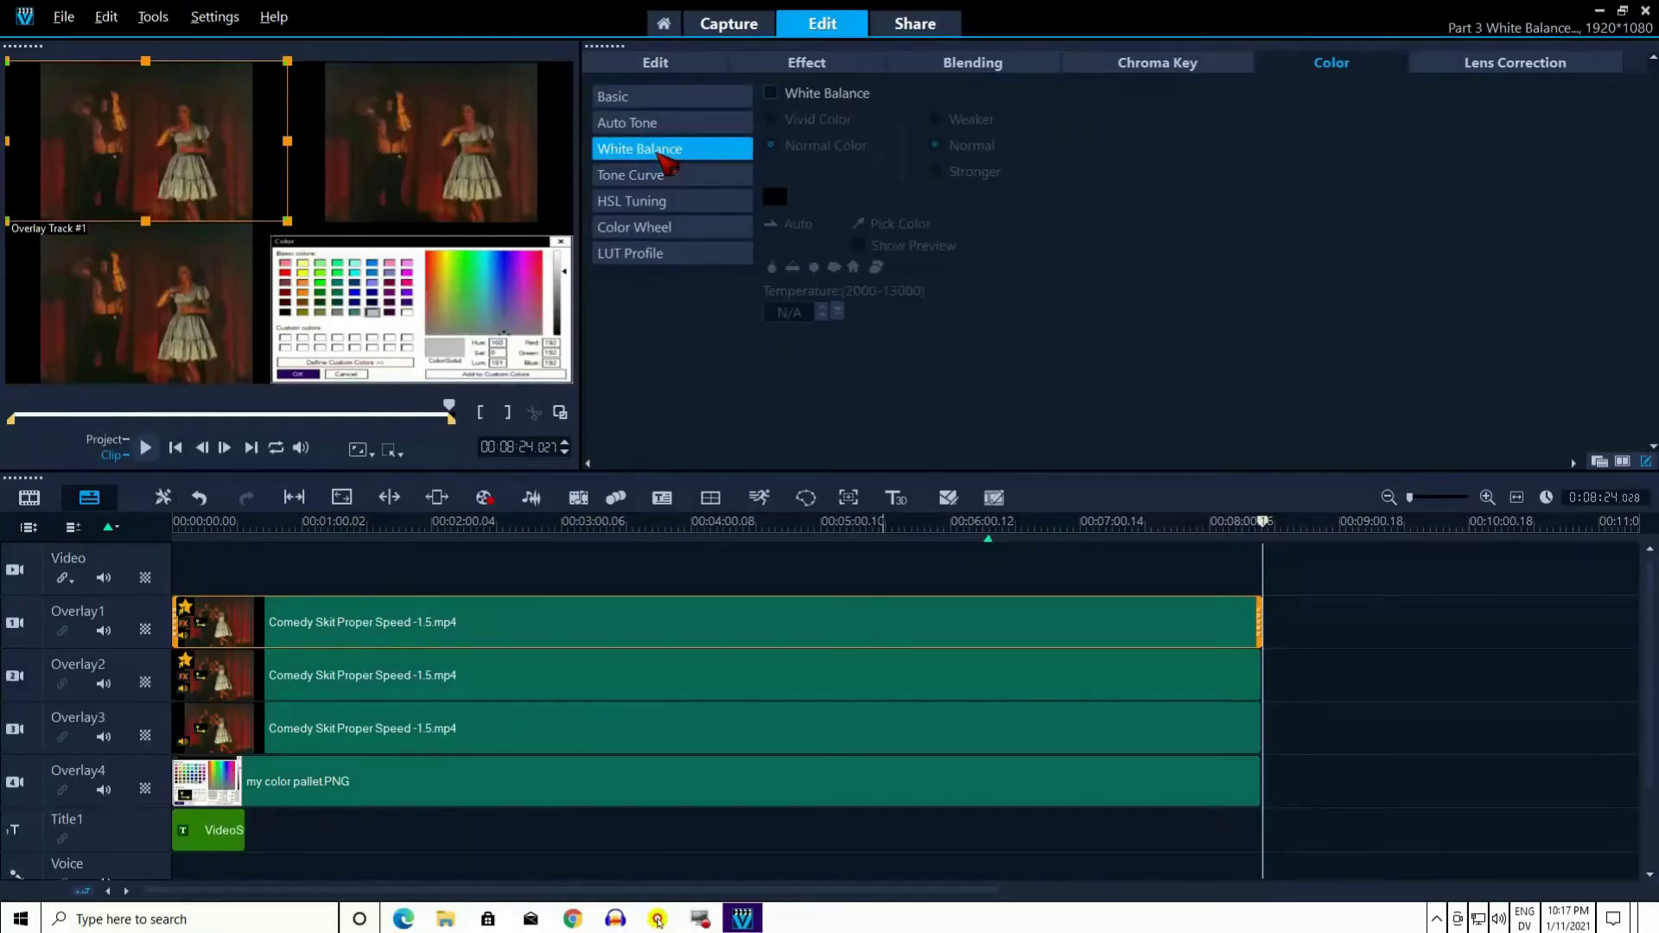
pyautogui.click(768, 92)
pyautogui.click(772, 266)
# - Lower the Overlay1 clip's white balance temperature to 2000
pyautogui.click(822, 316)
pyautogui.click(822, 316)
pyautogui.click(821, 316)
pyautogui.click(822, 317)
pyautogui.click(822, 316)
pyautogui.click(822, 316)
pyautogui.click(822, 316)
pyautogui.click(822, 316)
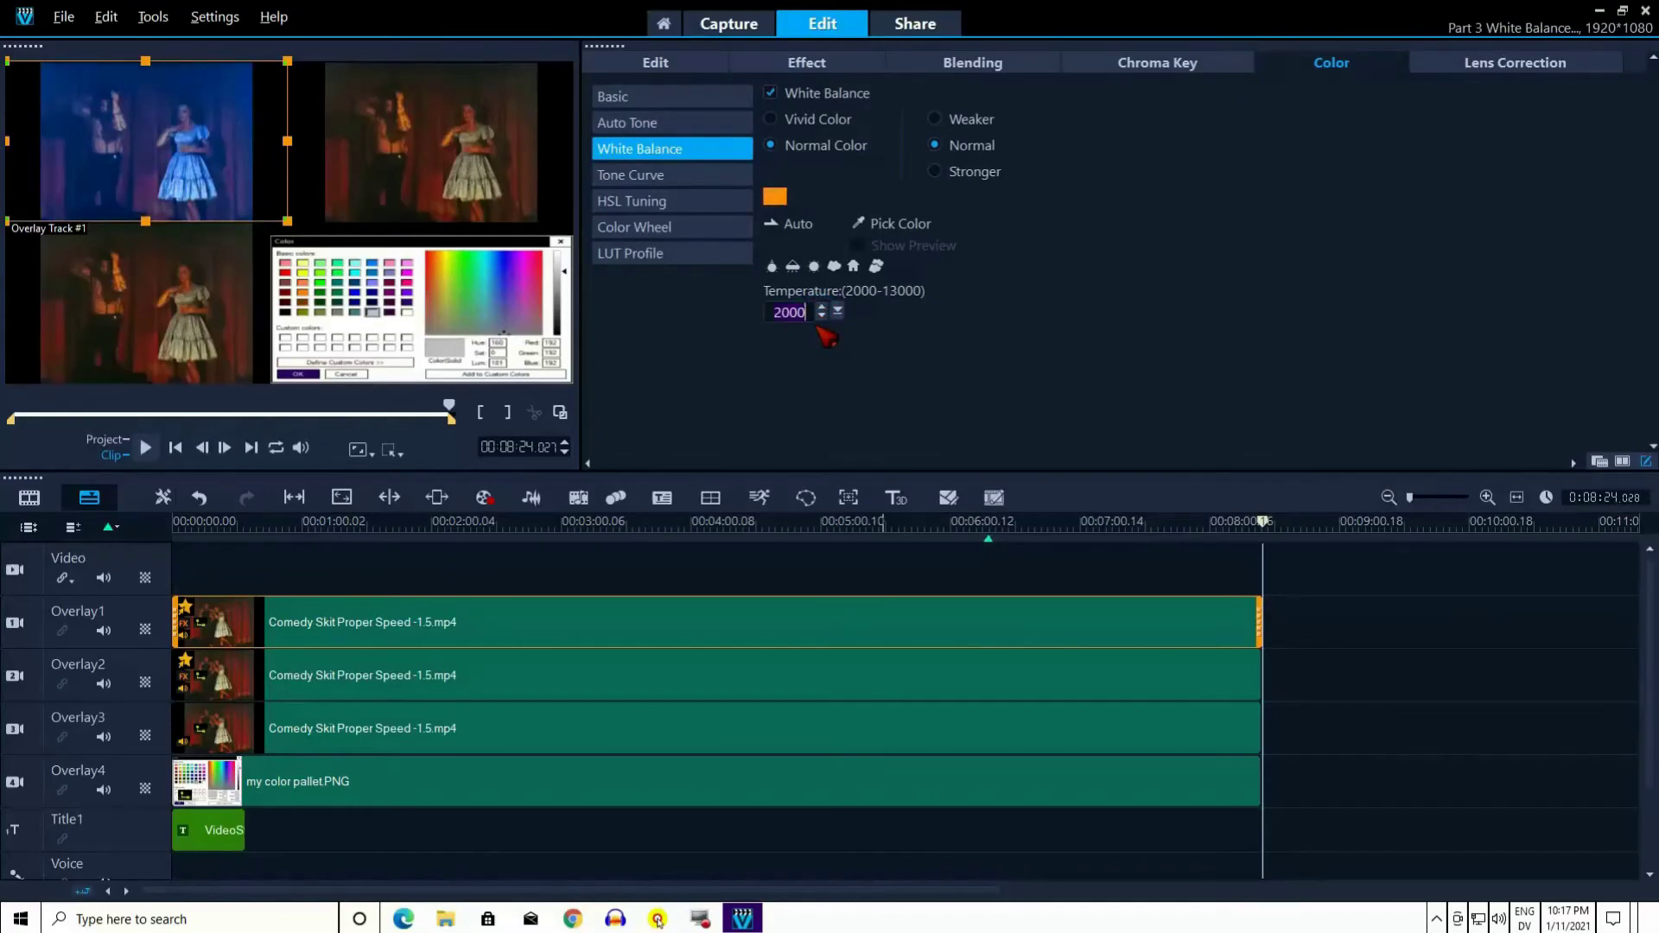
# - Turn on White Balance for the Overlay2 clip and pick an orange swatch from the palette in the enlarged preview as the white point
pyautogui.click(666, 670)
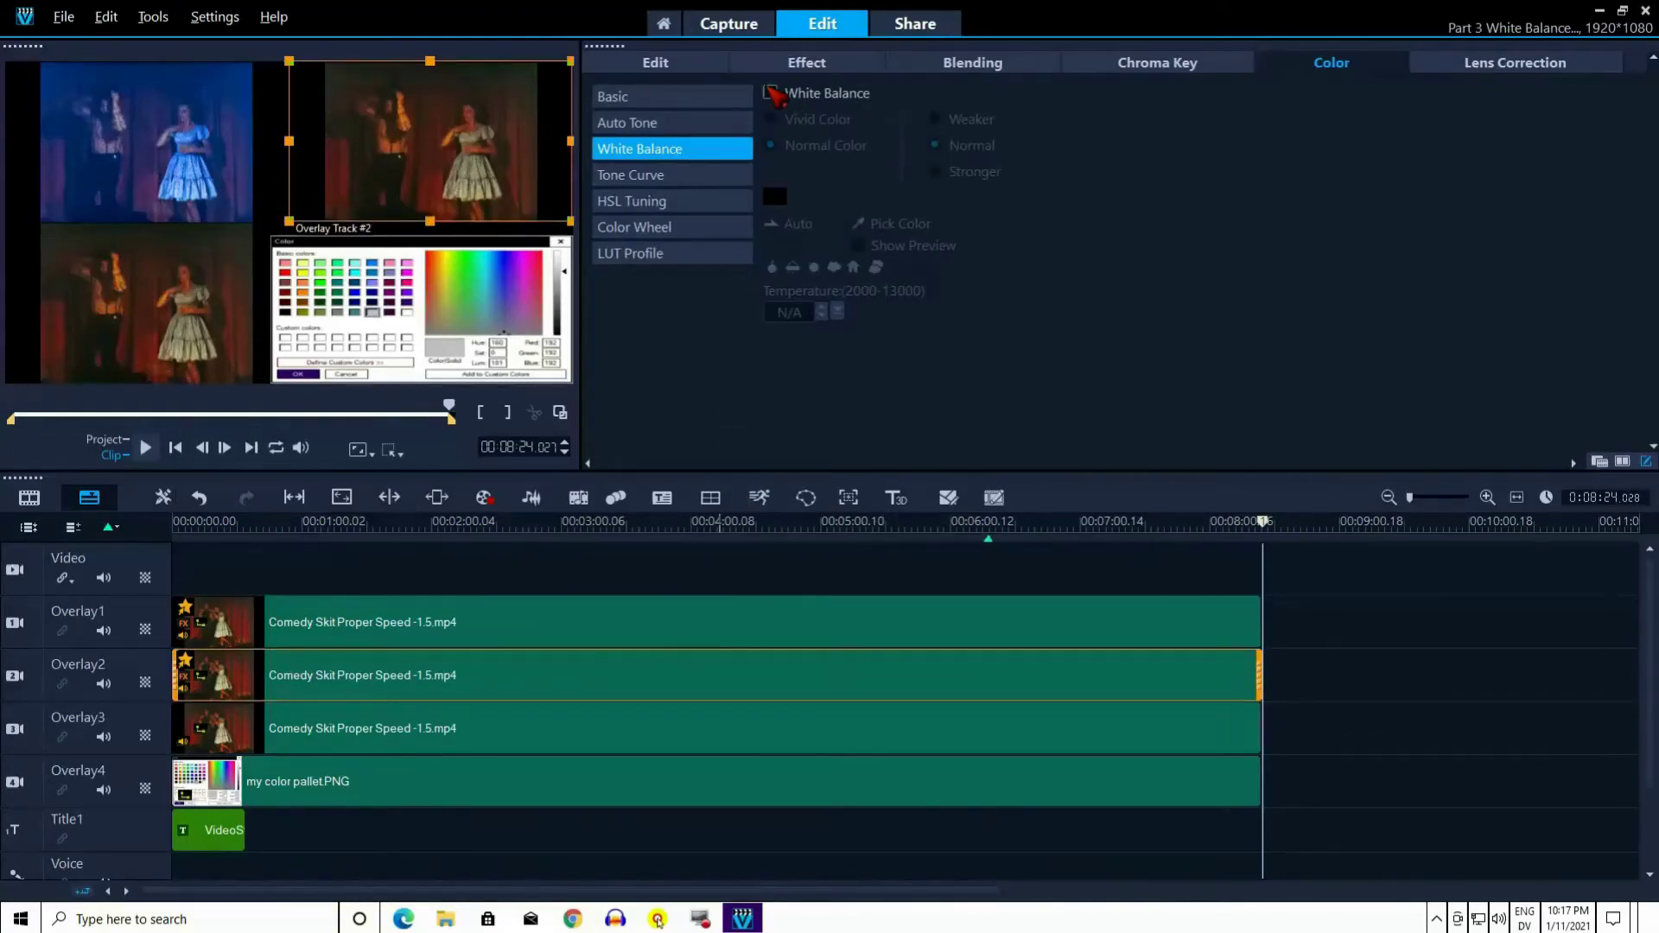
pyautogui.click(769, 91)
pyautogui.click(857, 224)
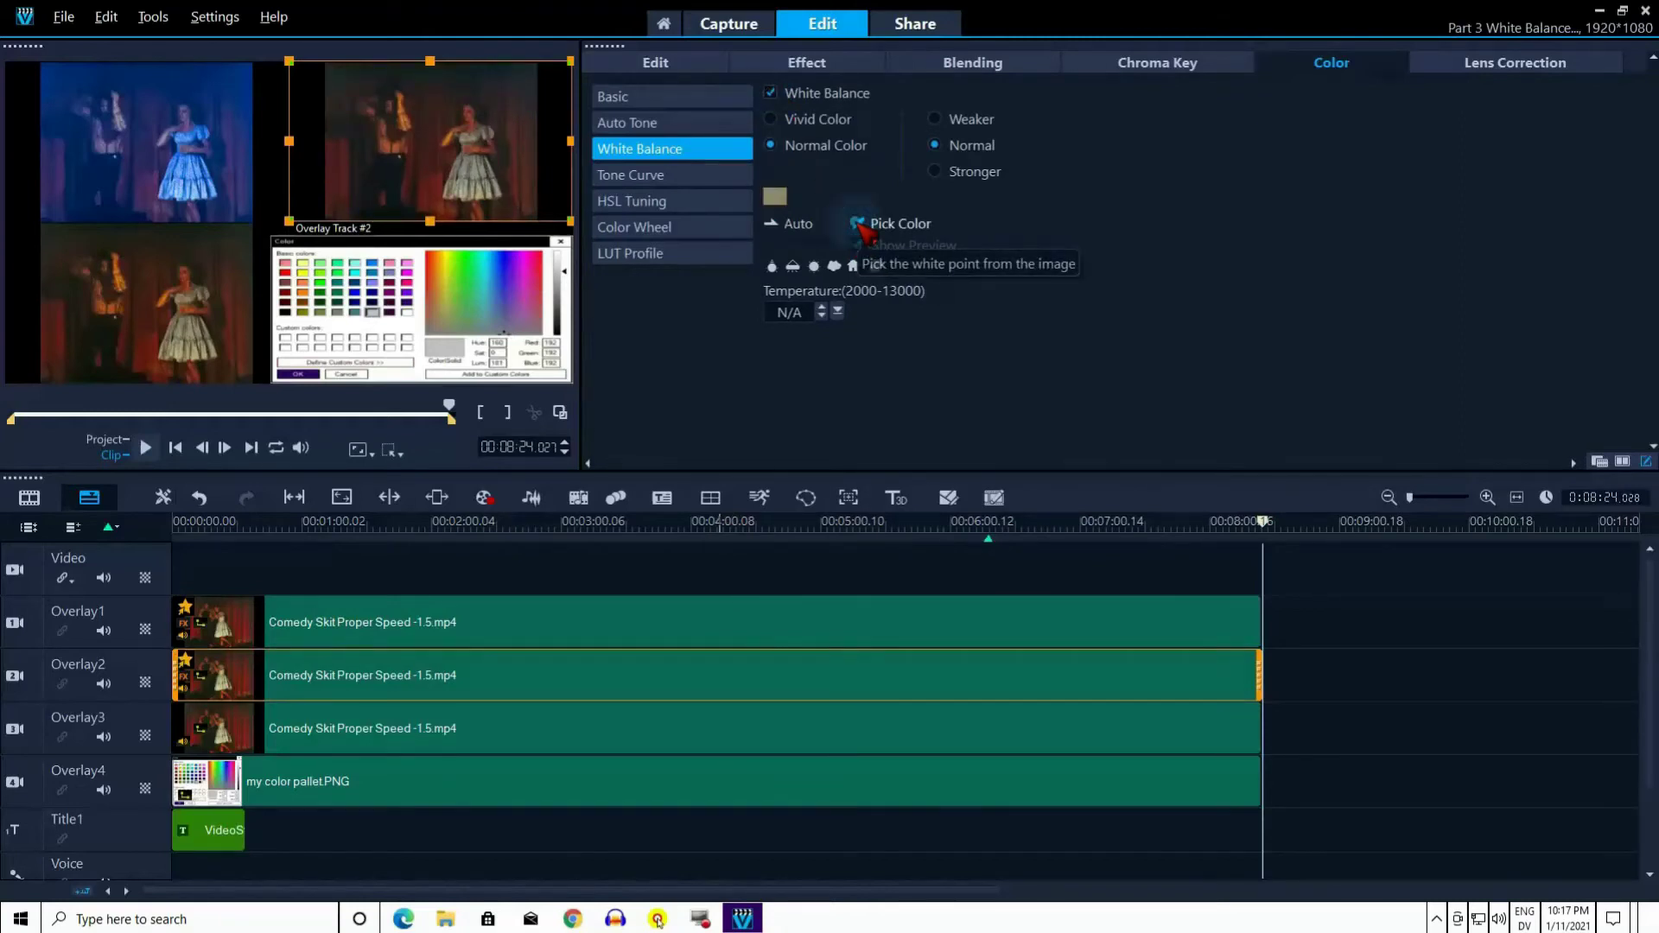
pyautogui.click(561, 412)
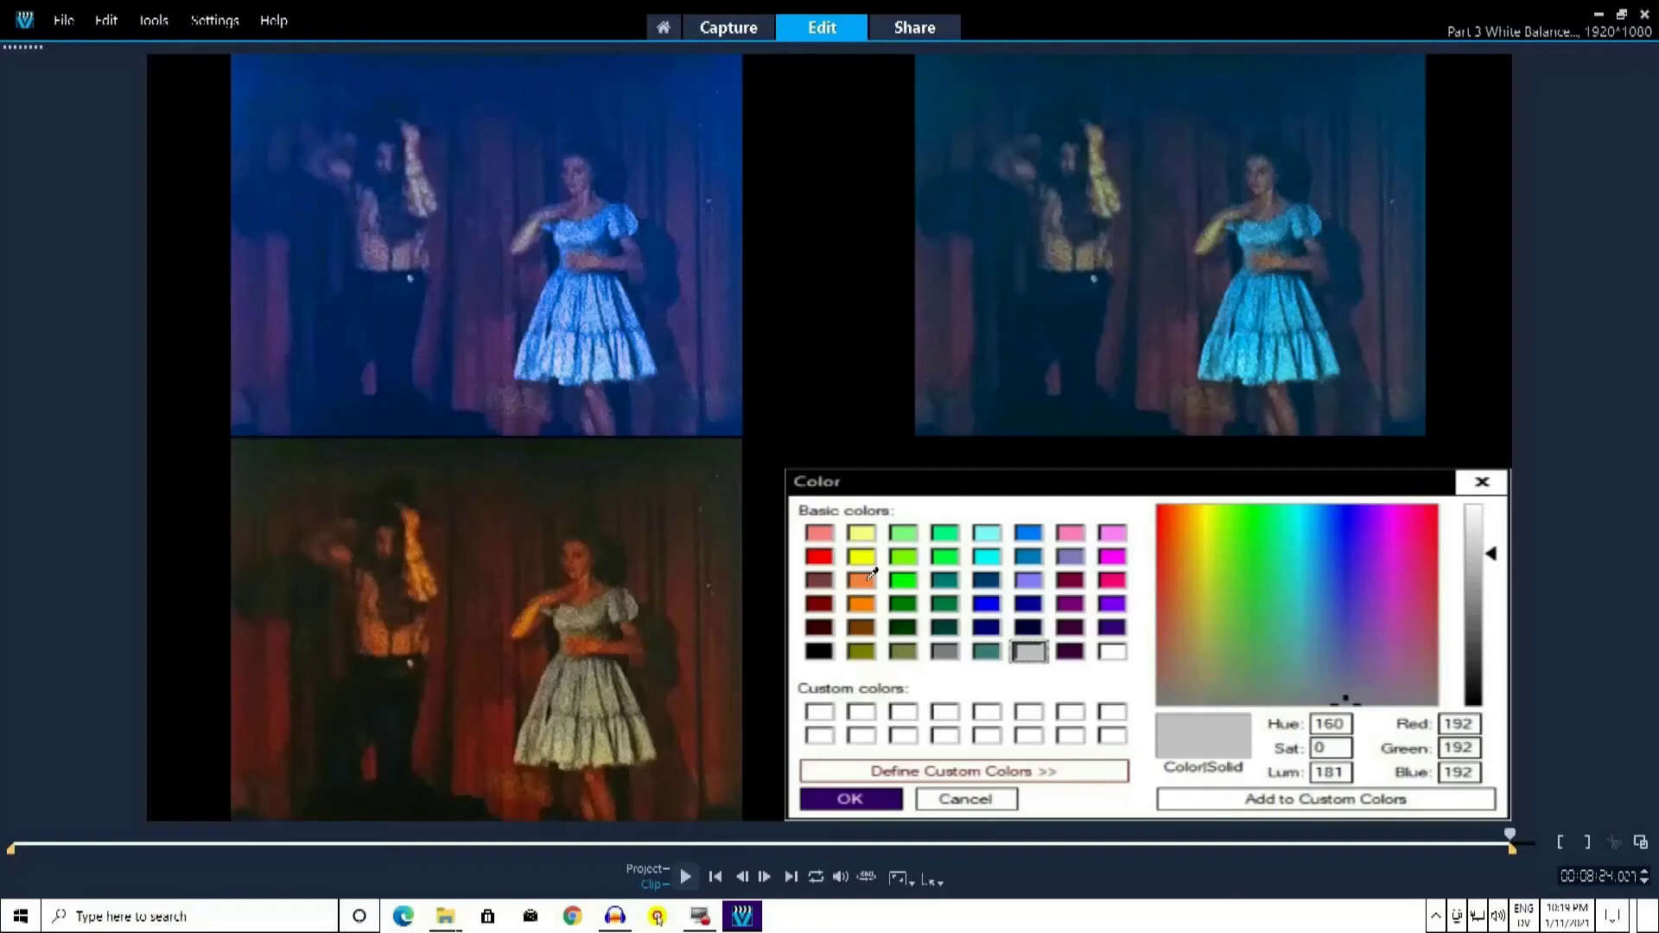
# - Play the clip in short stretches in the enlarged preview to compare the white balance of the three overlays
pyautogui.click(687, 878)
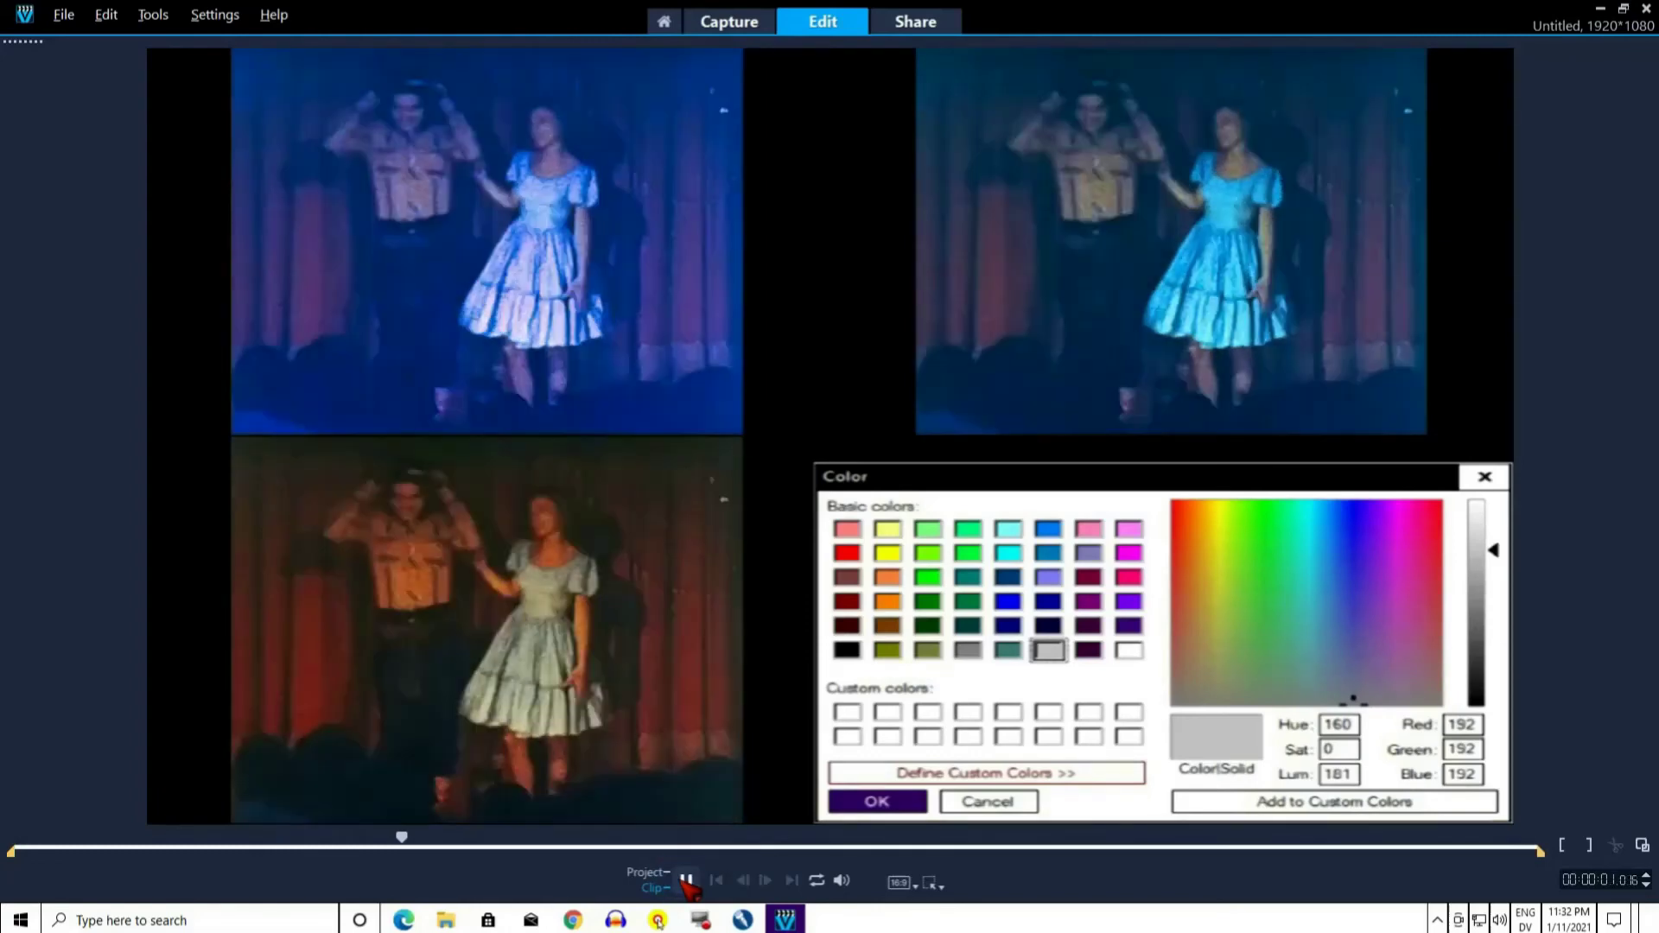
pyautogui.click(687, 878)
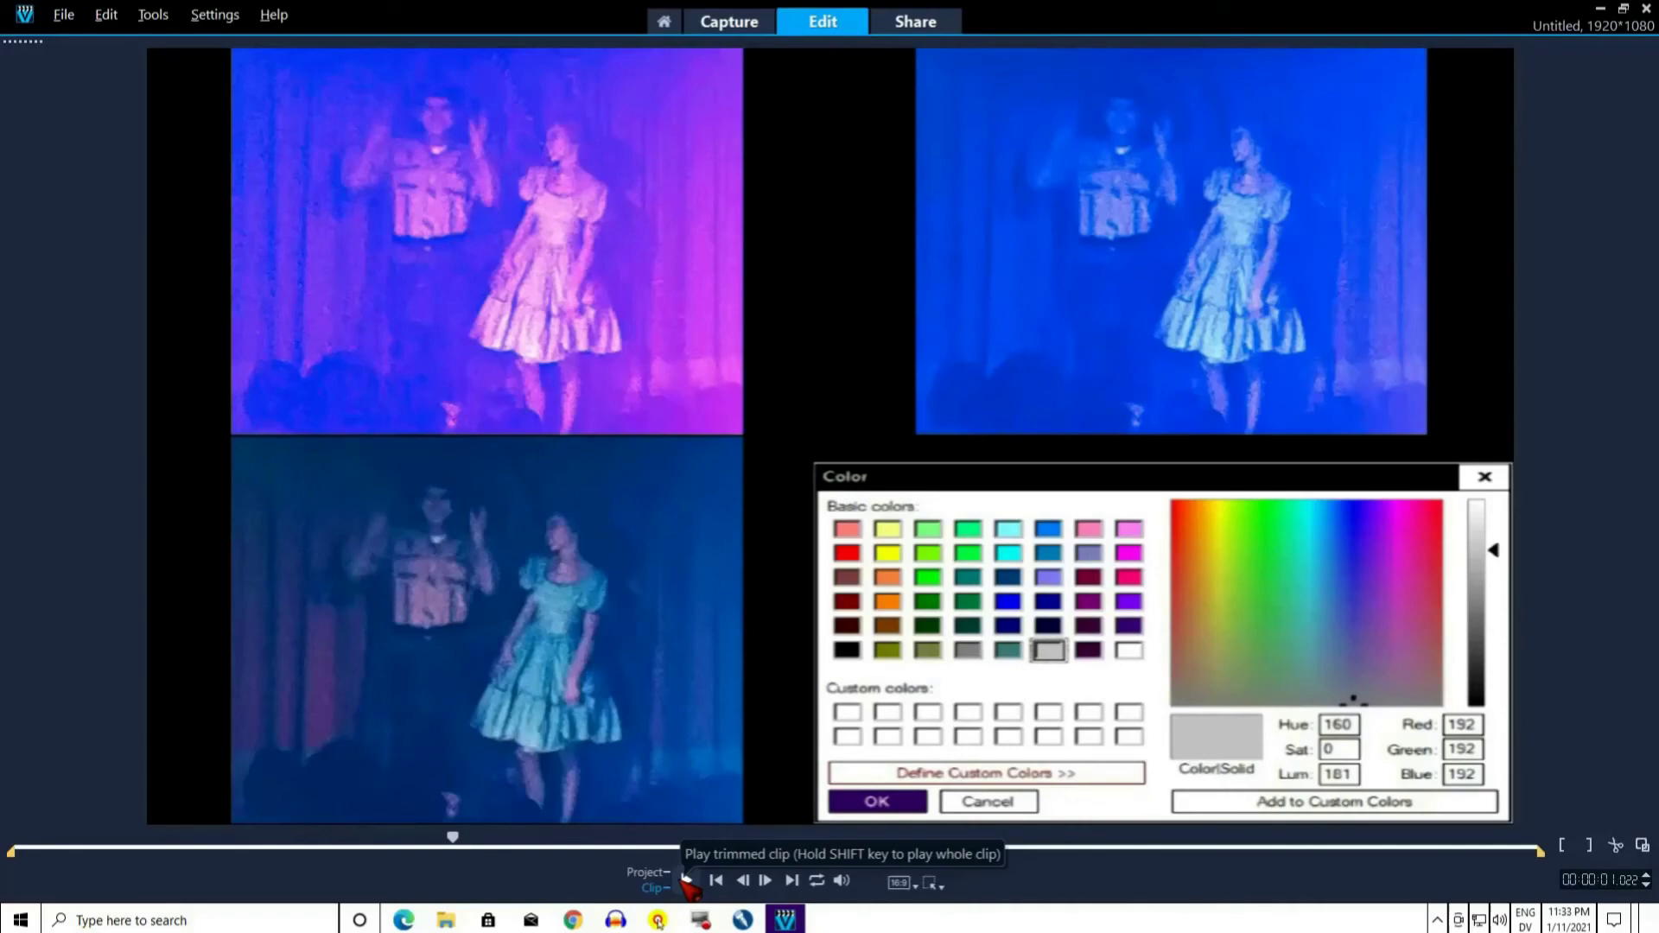
pyautogui.click(687, 878)
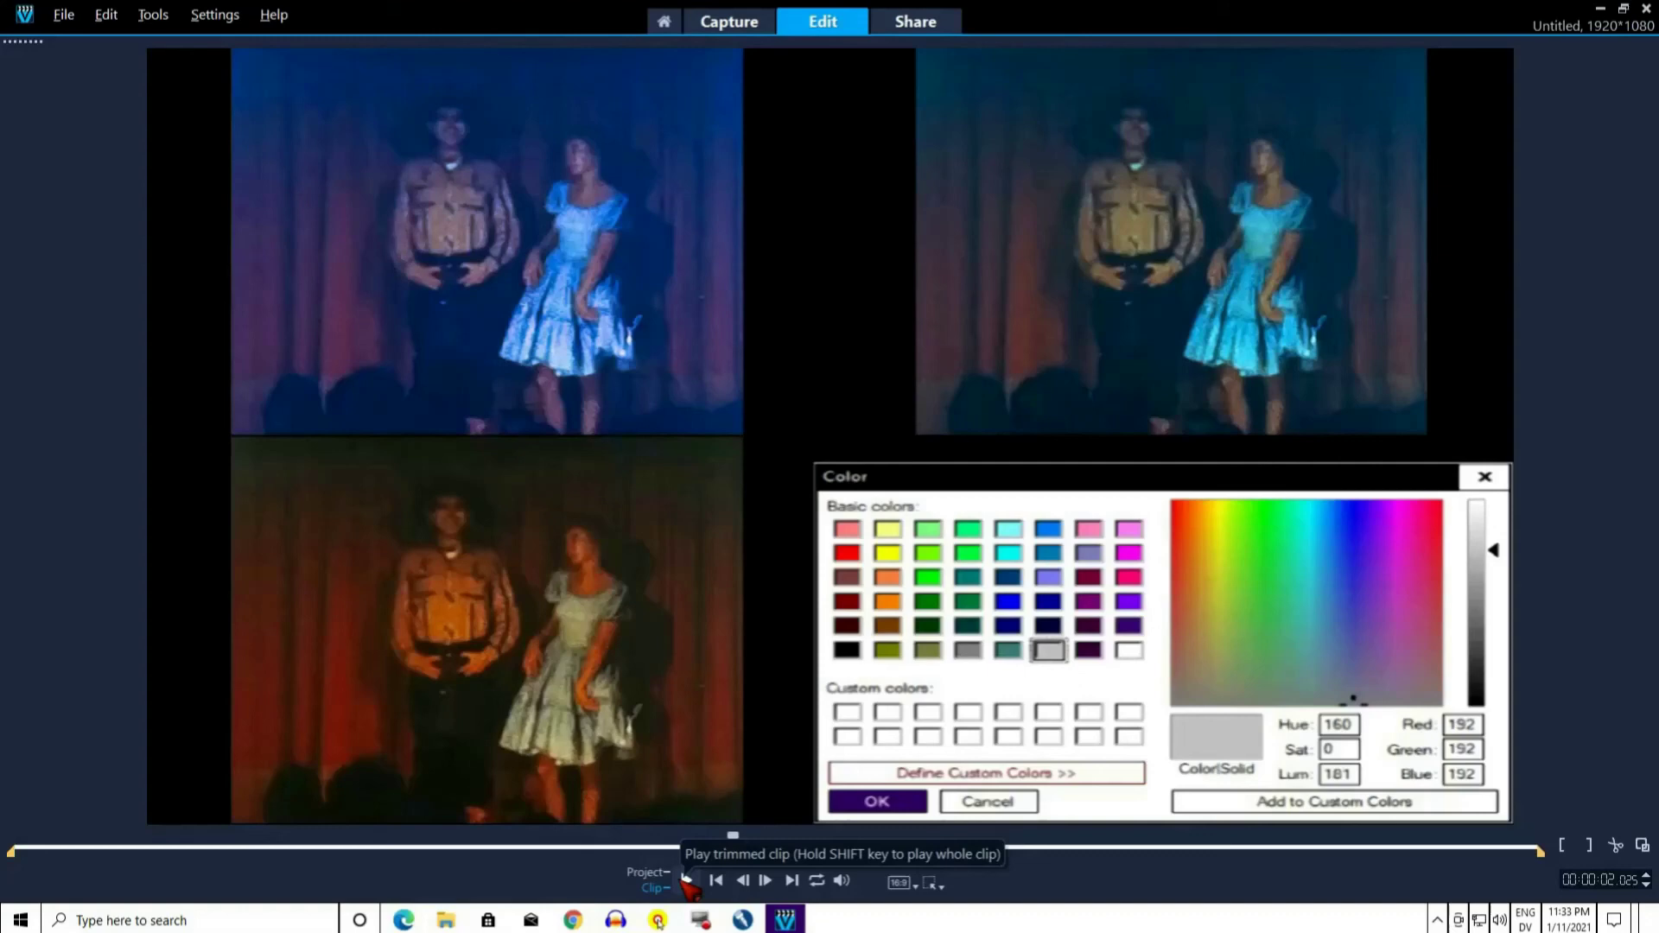
pyautogui.click(687, 879)
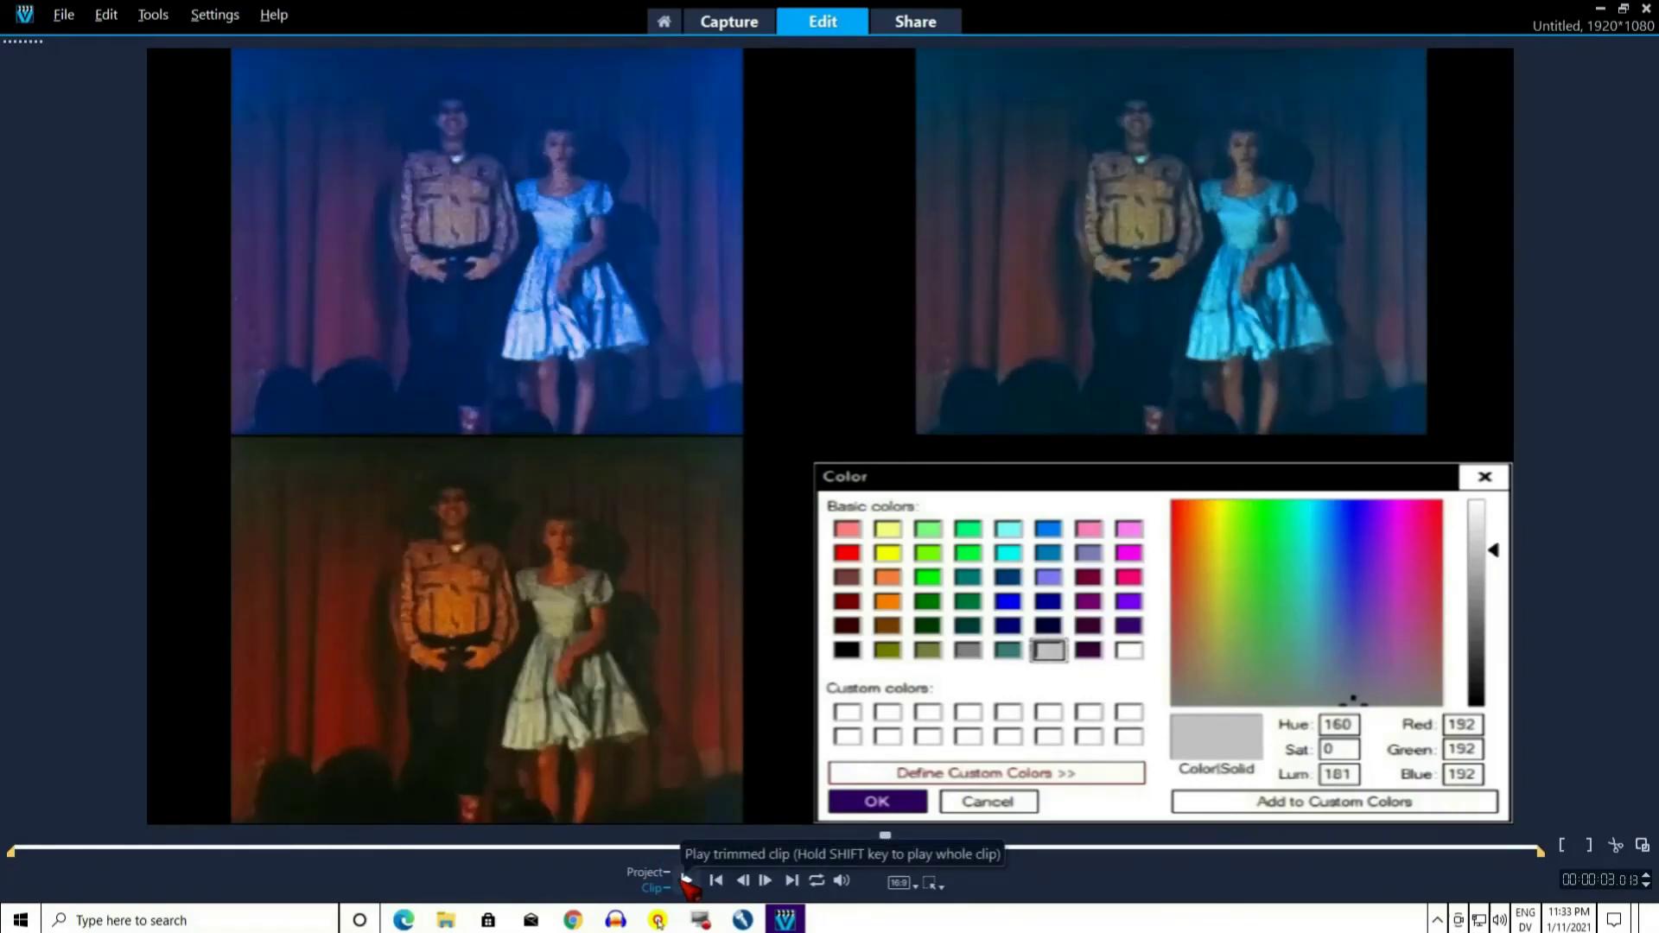